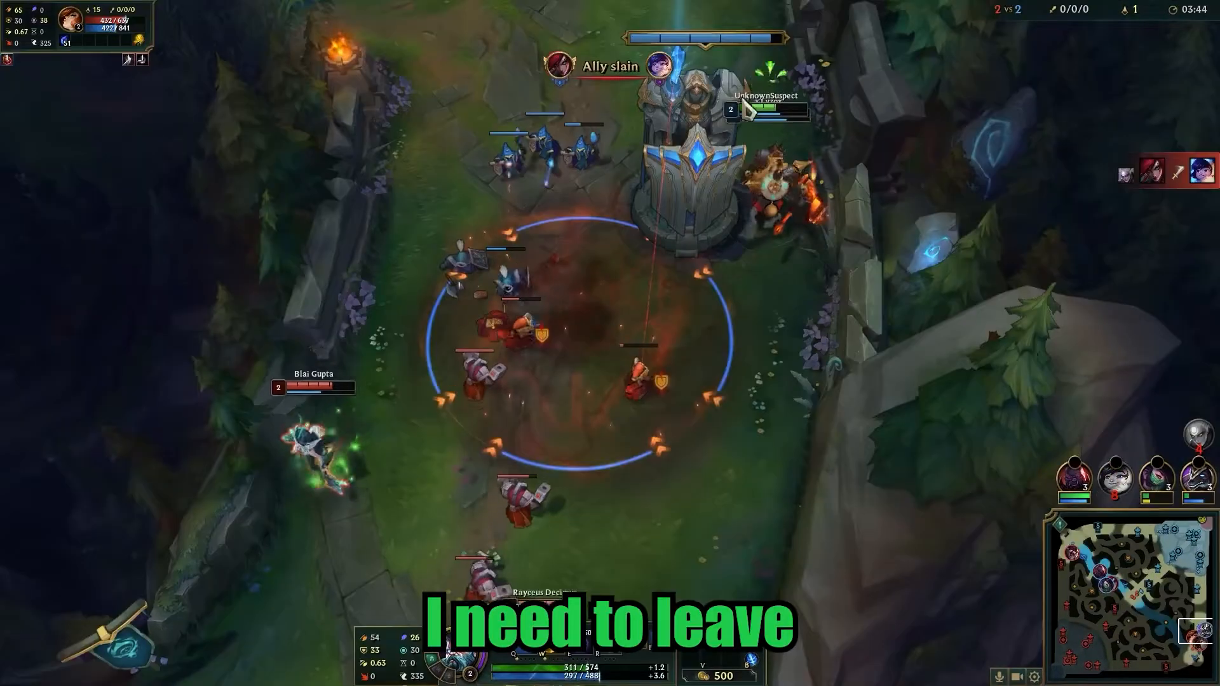
right_click(544, 55)
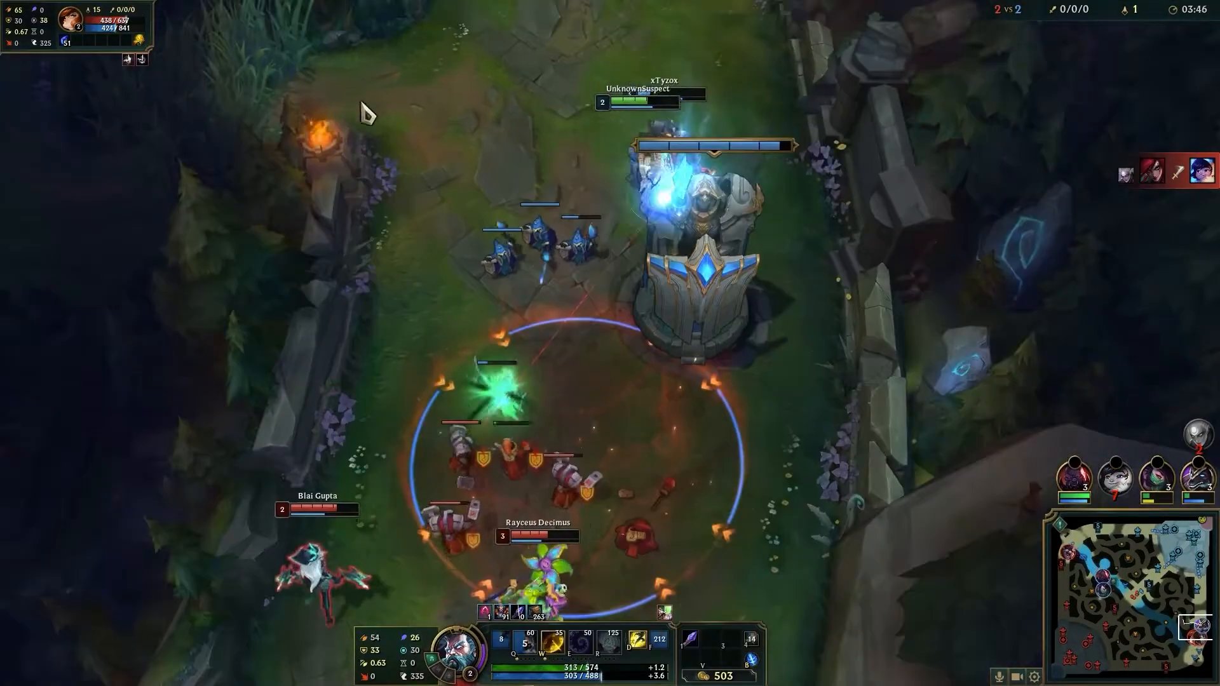
right_click(356, 121)
right_click(787, 197)
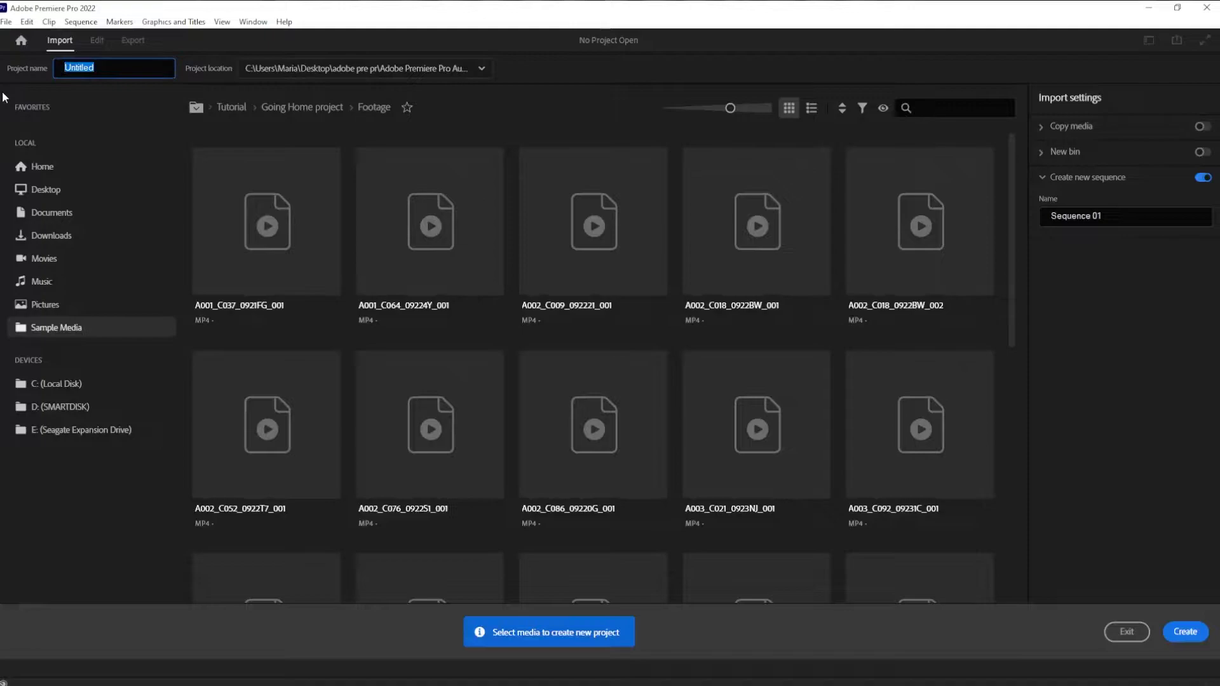
Name the new project subtitles.
type("su")
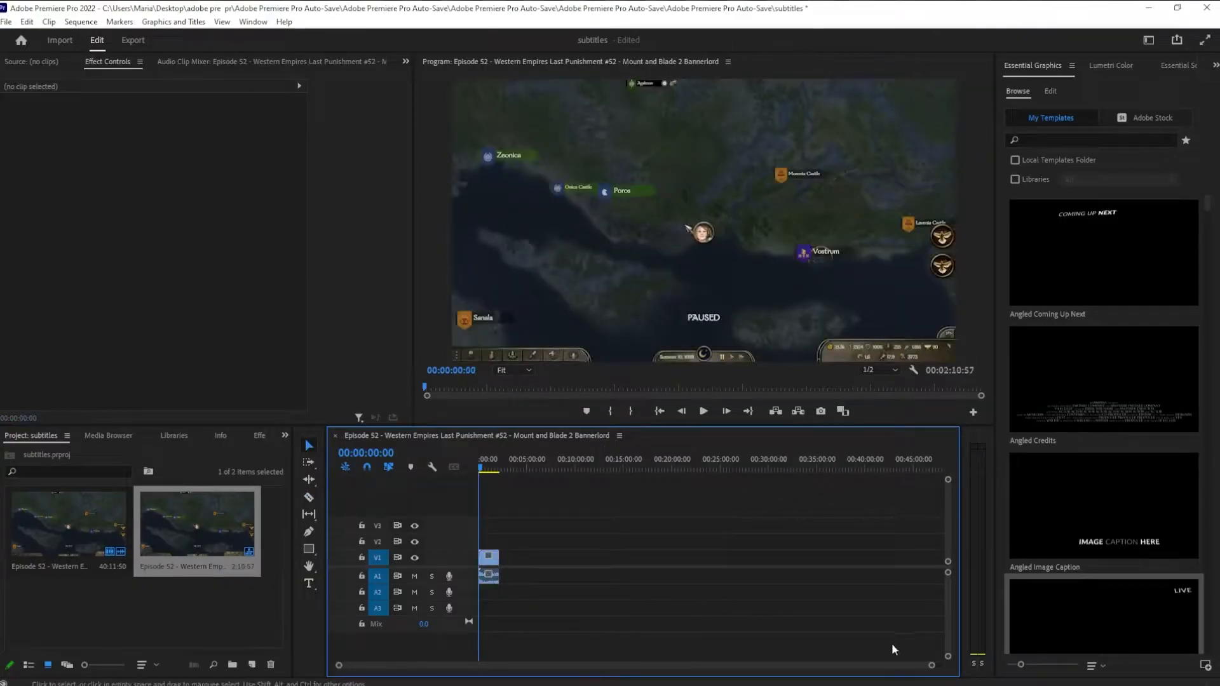
Split the episode clip at about 21 seconds on the timeline and delete everything after the cut.
left_click_drag(932, 665, 715, 666)
key("c")
left_click(701, 559)
key("v")
left_click(739, 556)
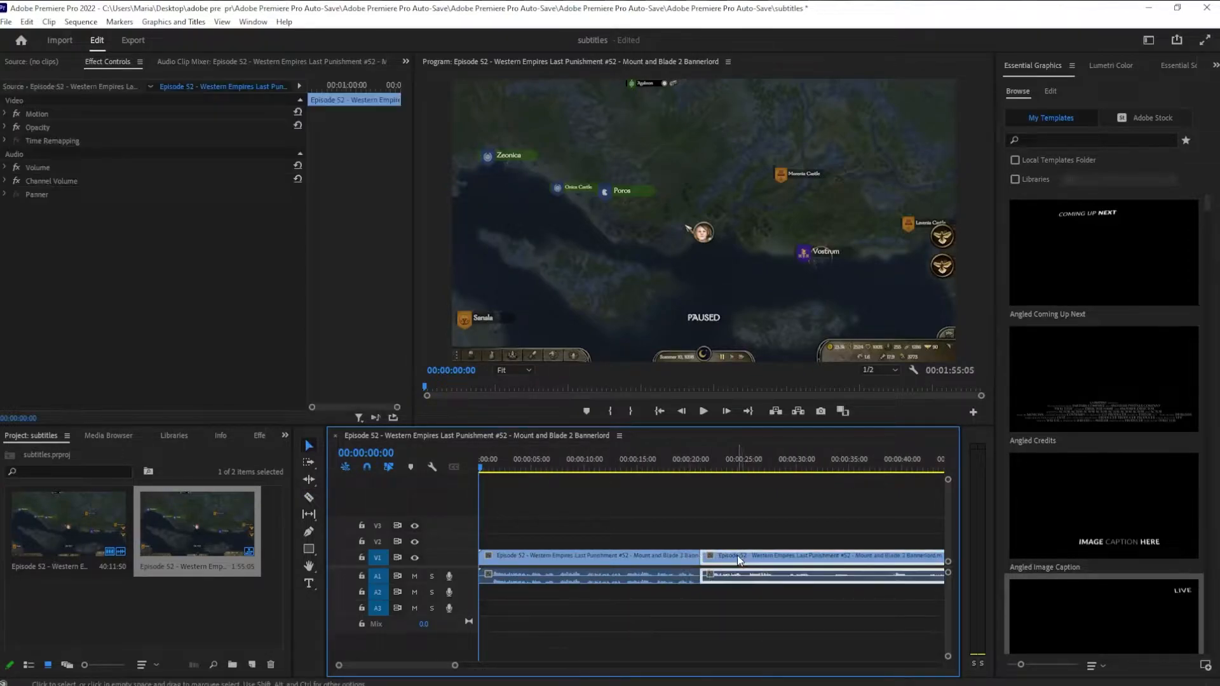
key("Delete")
Cut out a short segment between about 6 and 7 seconds and move its audio down to track A3.
left_click_drag(452, 670, 412, 670)
key("c")
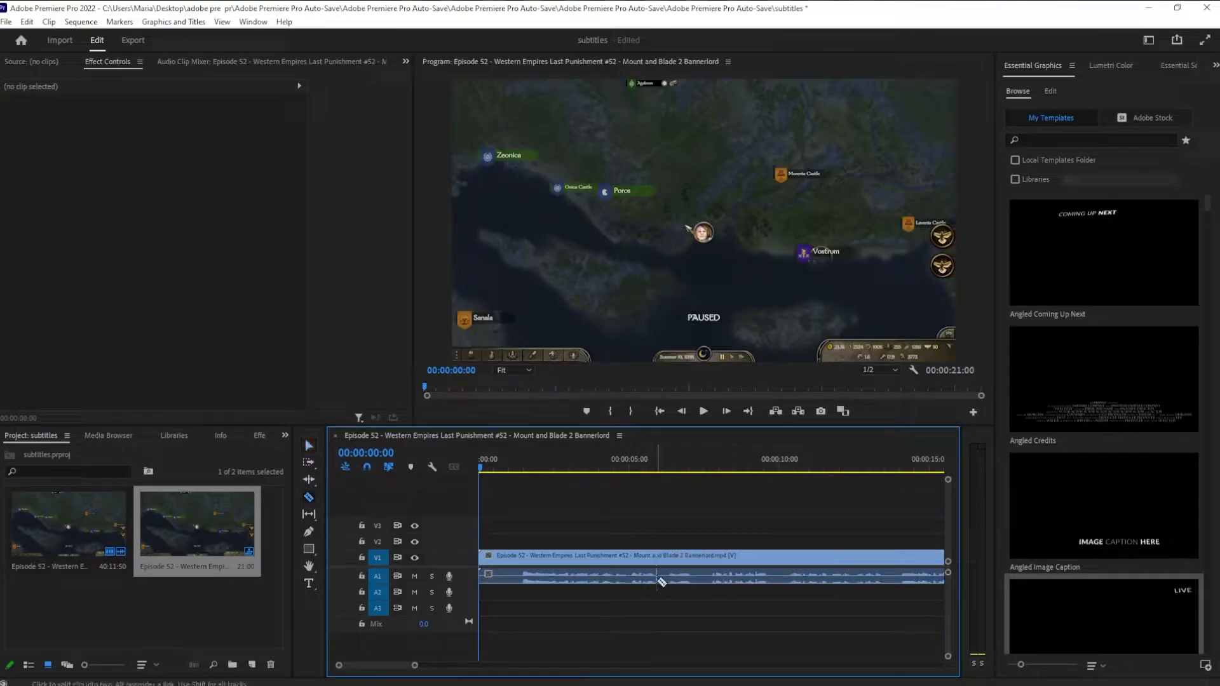
left_click(664, 579)
left_click(694, 577)
key("v")
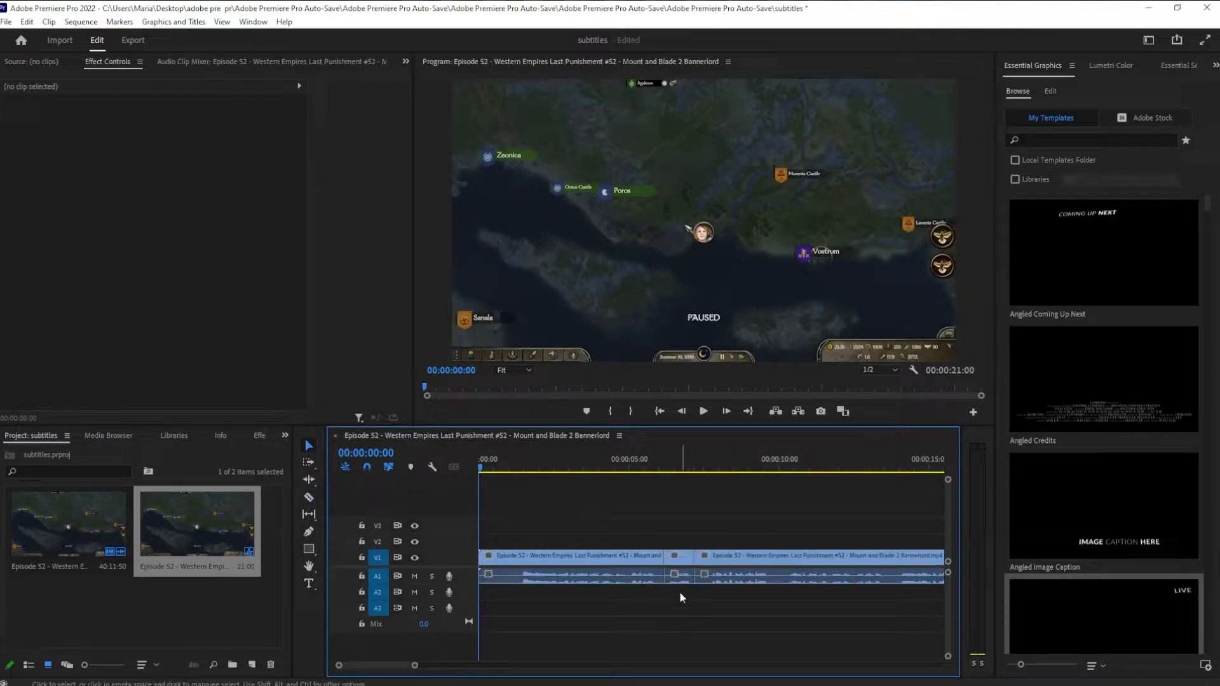
left_click_drag(682, 581, 683, 608)
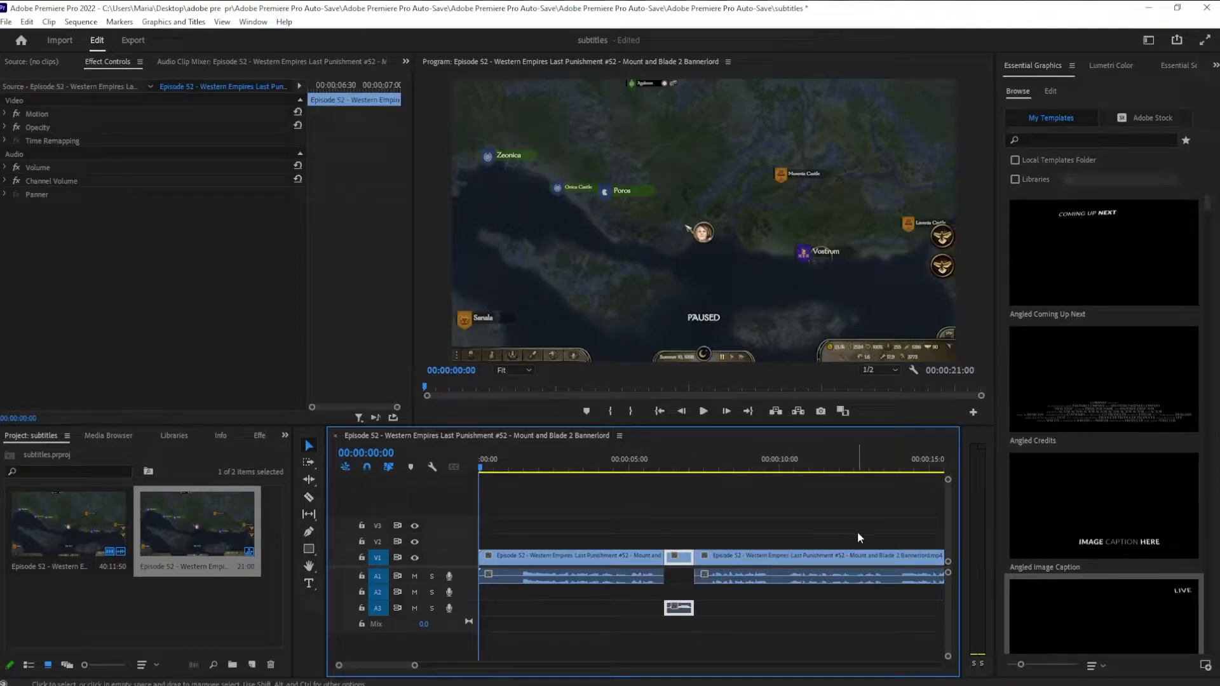
Cut a segment between about 10 and 13.5 seconds and move its audio down to track A2.
key("c")
left_click(788, 568)
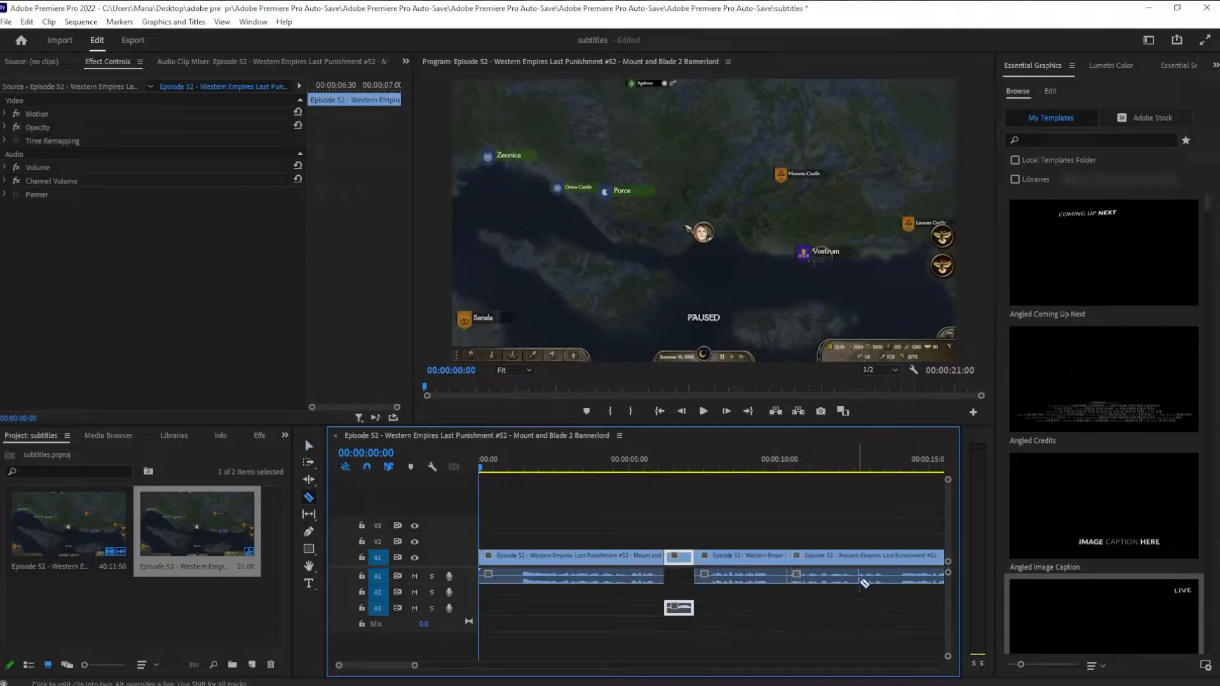
left_click(887, 577)
key("v")
left_click_drag(864, 581, 852, 594)
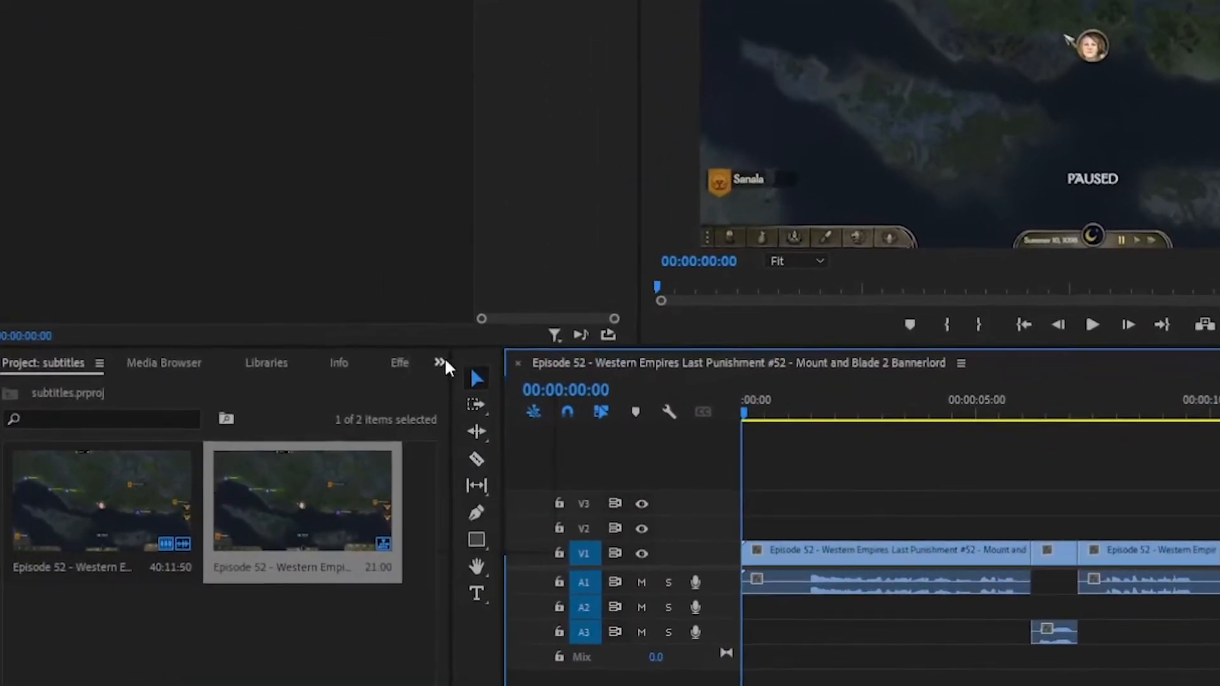
Open the Text panel, dock it in the Project panel group, and bring Effect Controls back into view.
left_click(310, 423)
left_click(506, 490)
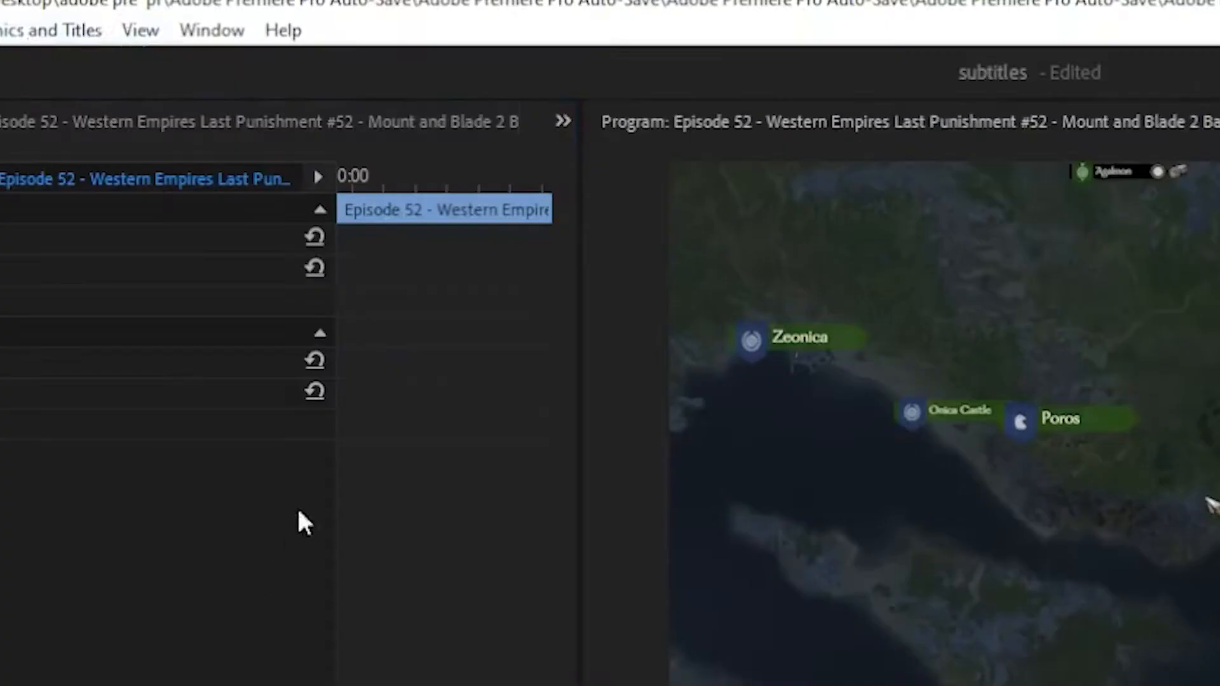
left_click(202, 31)
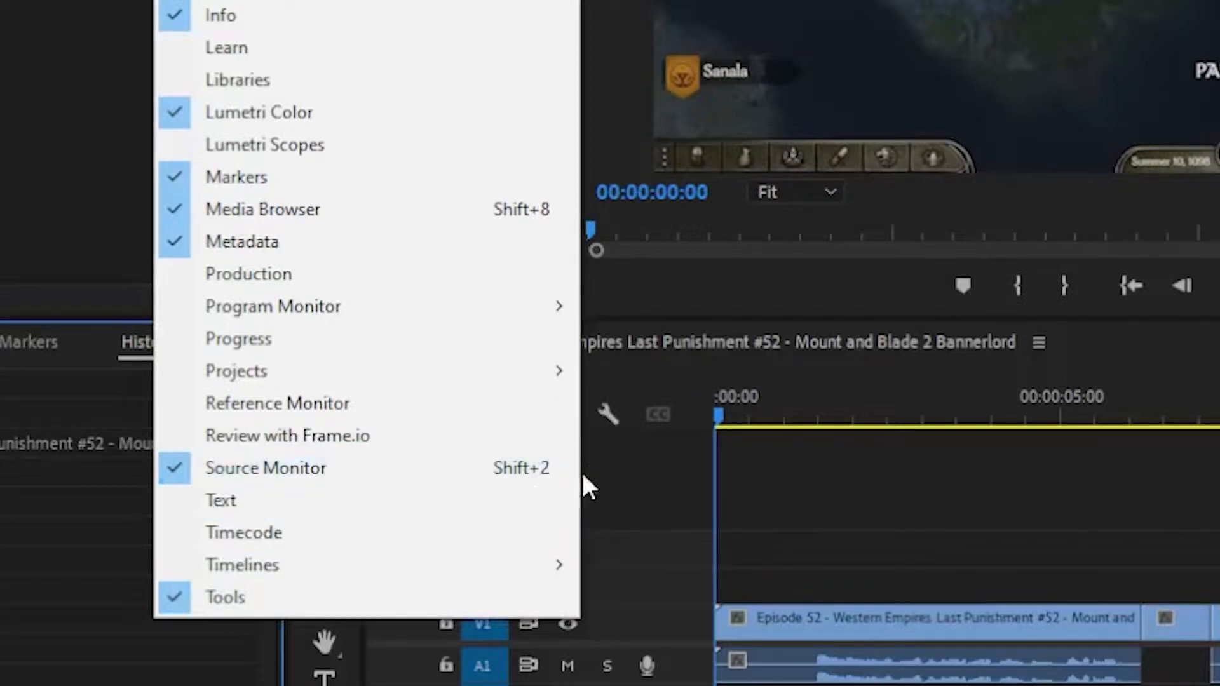
left_click(360, 512)
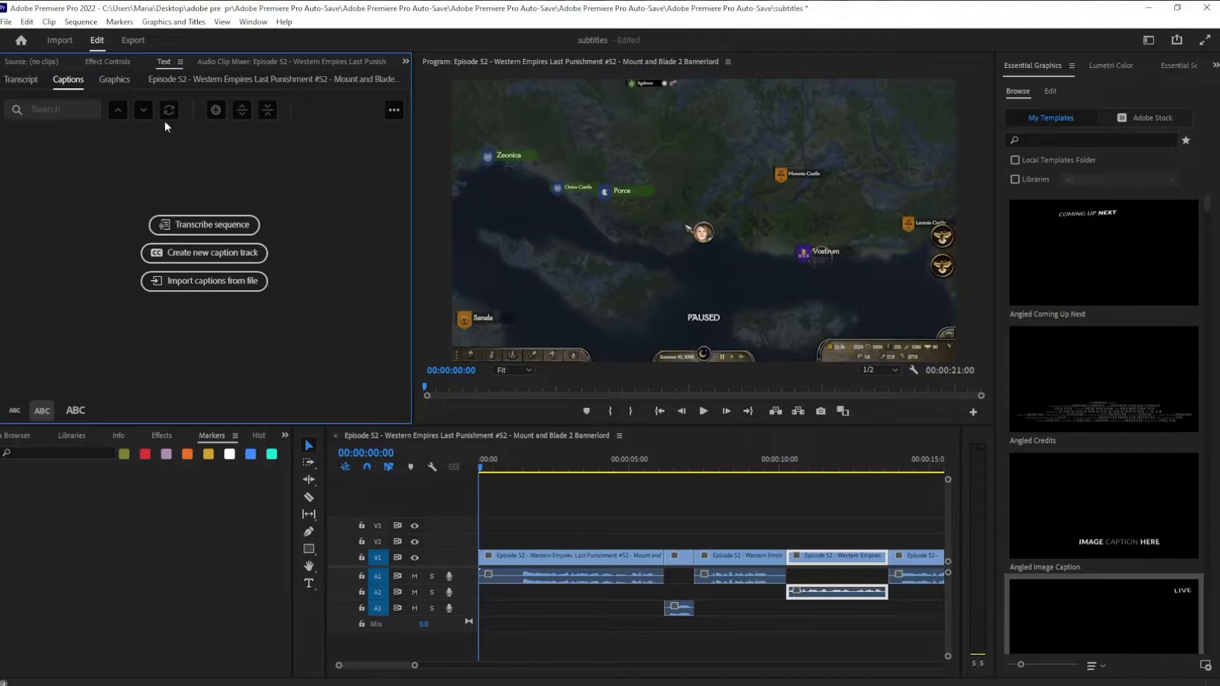
left_click_drag(161, 65, 248, 443)
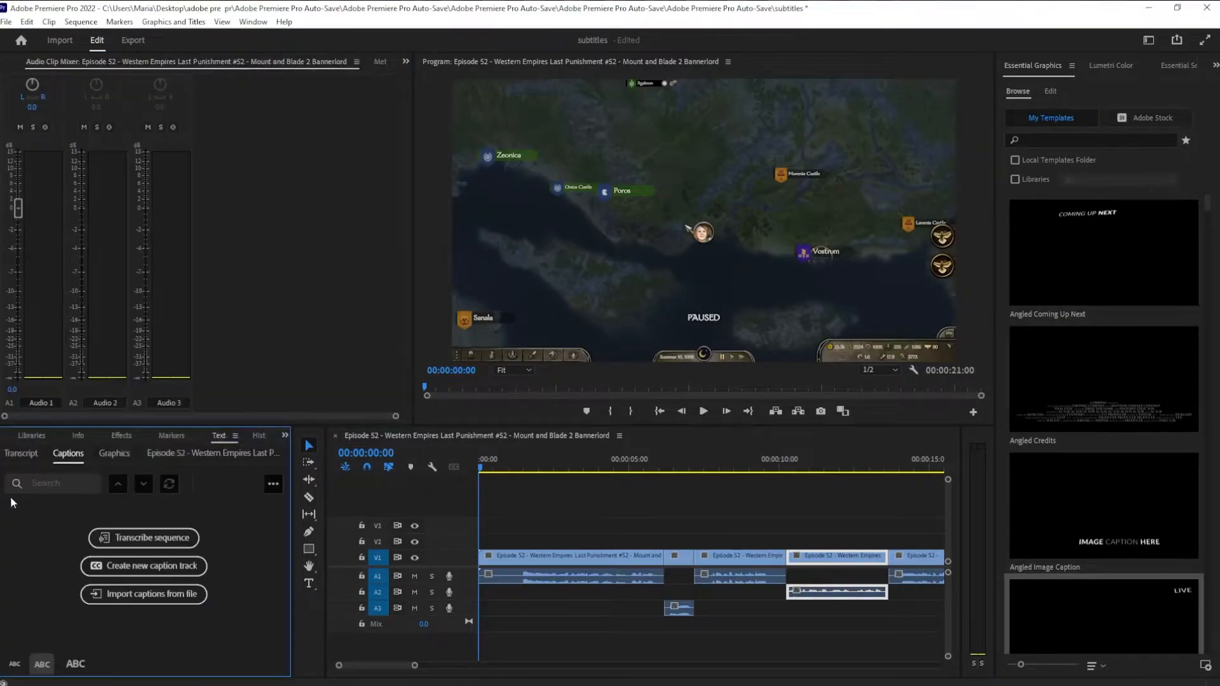
left_click(408, 58)
left_click(414, 96)
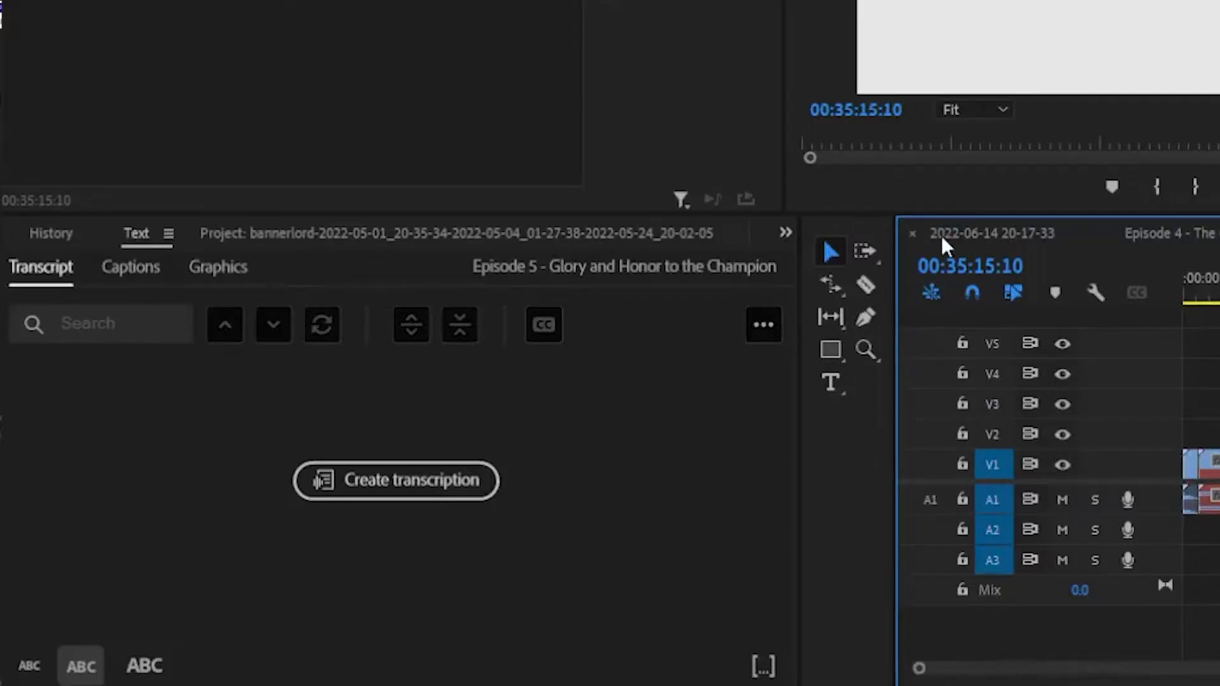
Start a transcript of the episode sequence and choose English as its language.
left_click(942, 240)
left_click(407, 486)
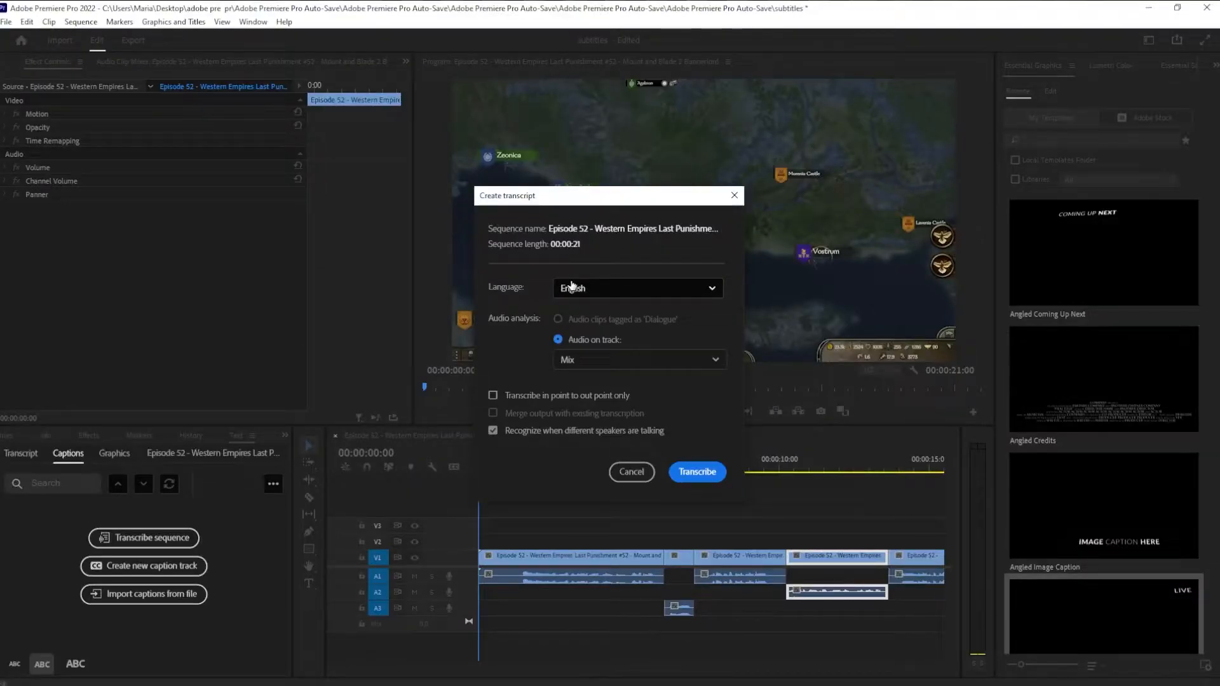
left_click(661, 288)
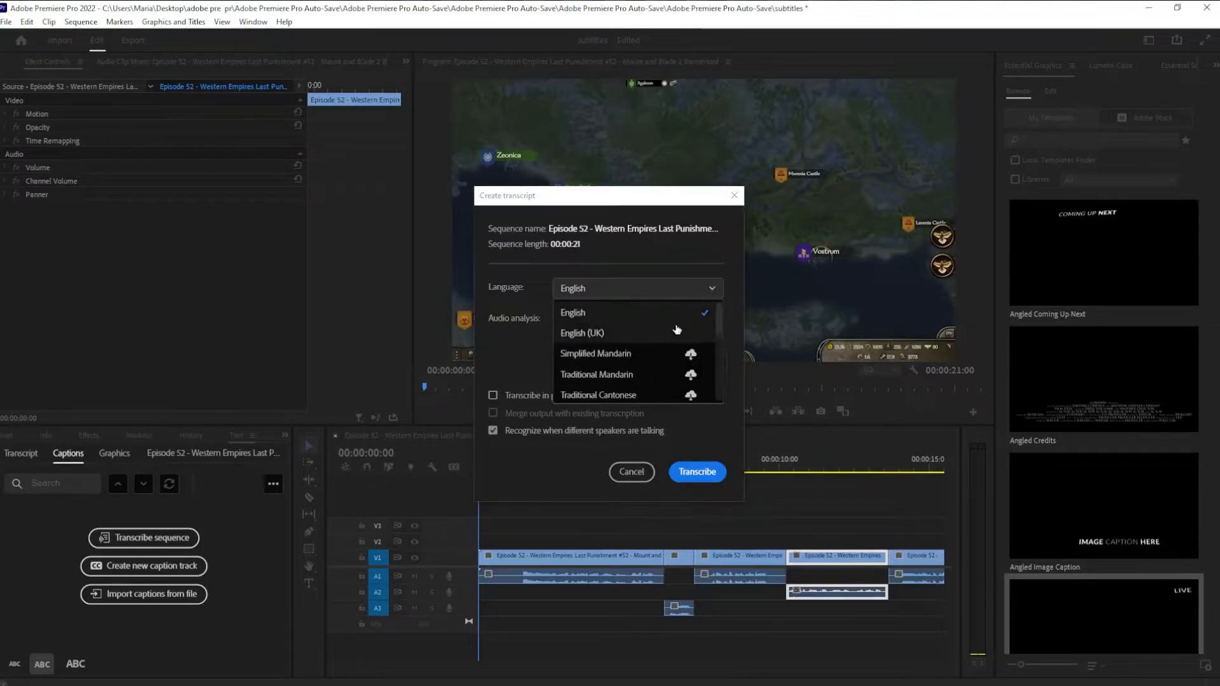
left_click(660, 317)
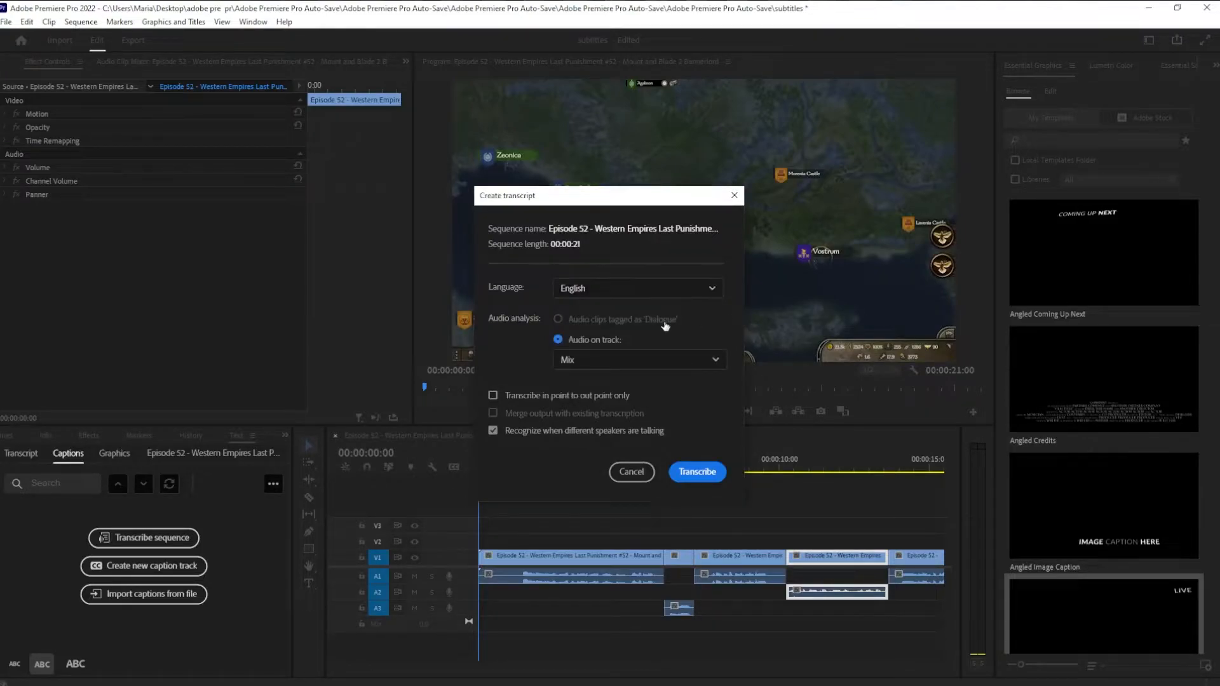
Try Audio 1, Audio 2 and Audio 3 in turn as the audio track to analyse.
left_click(582, 360)
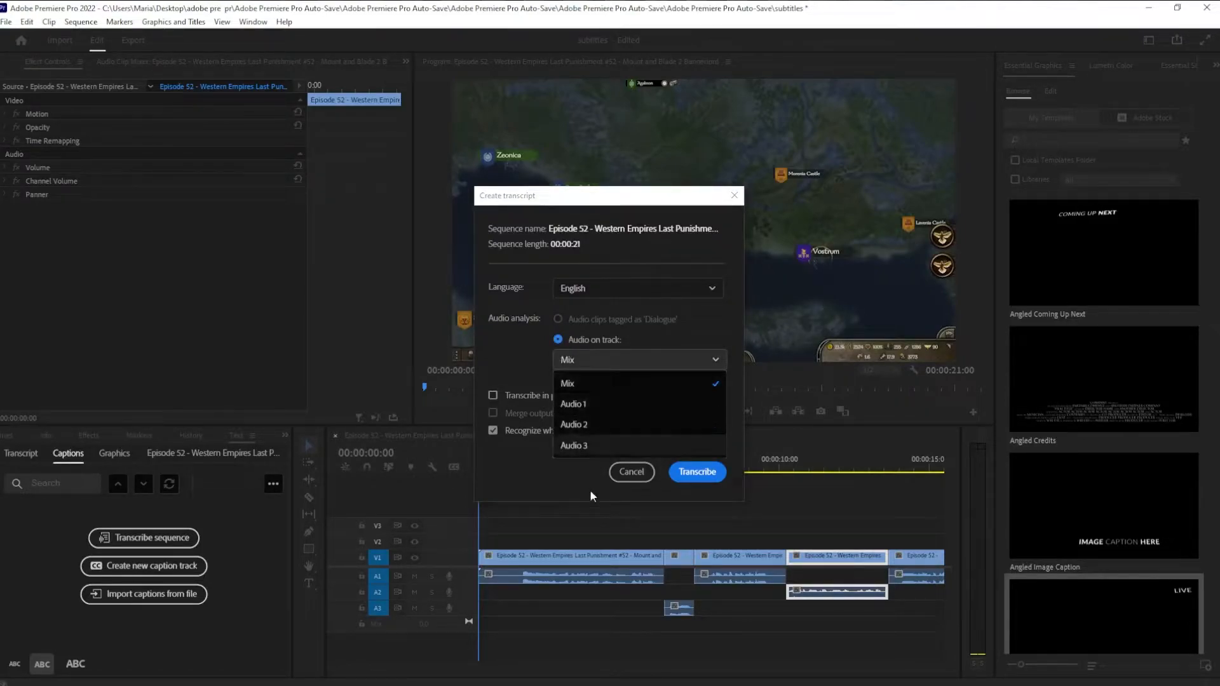
left_click(625, 401)
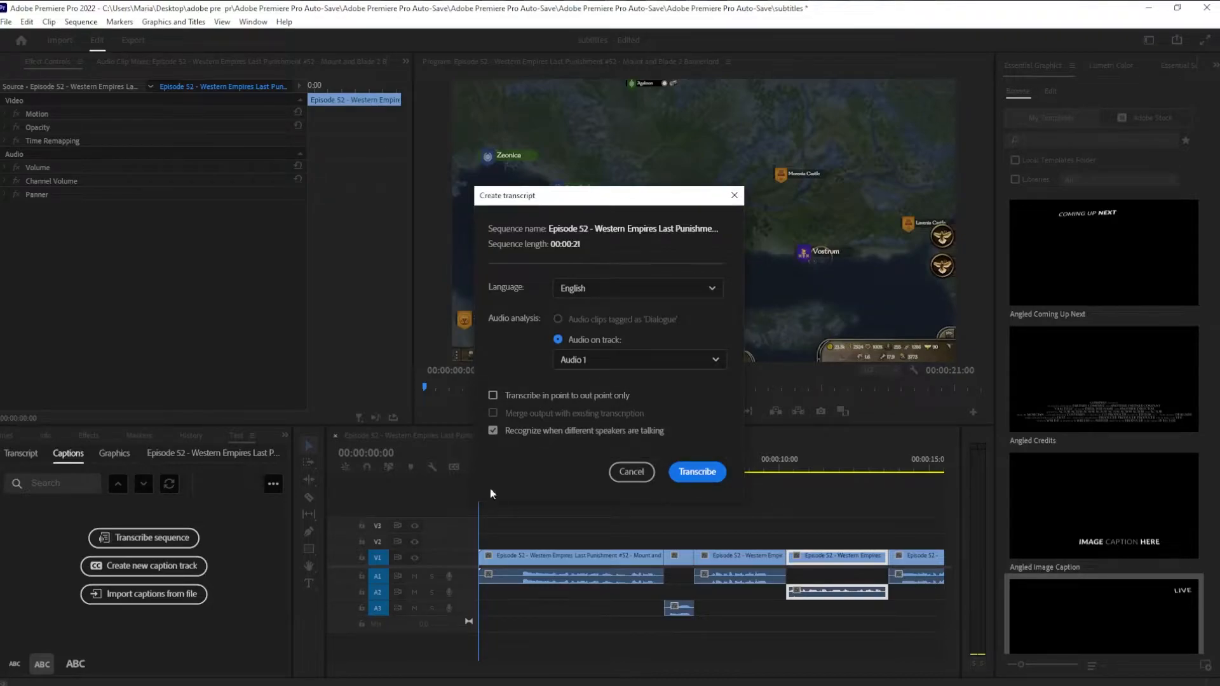
left_click(635, 359)
left_click(613, 421)
left_click(654, 360)
left_click(604, 443)
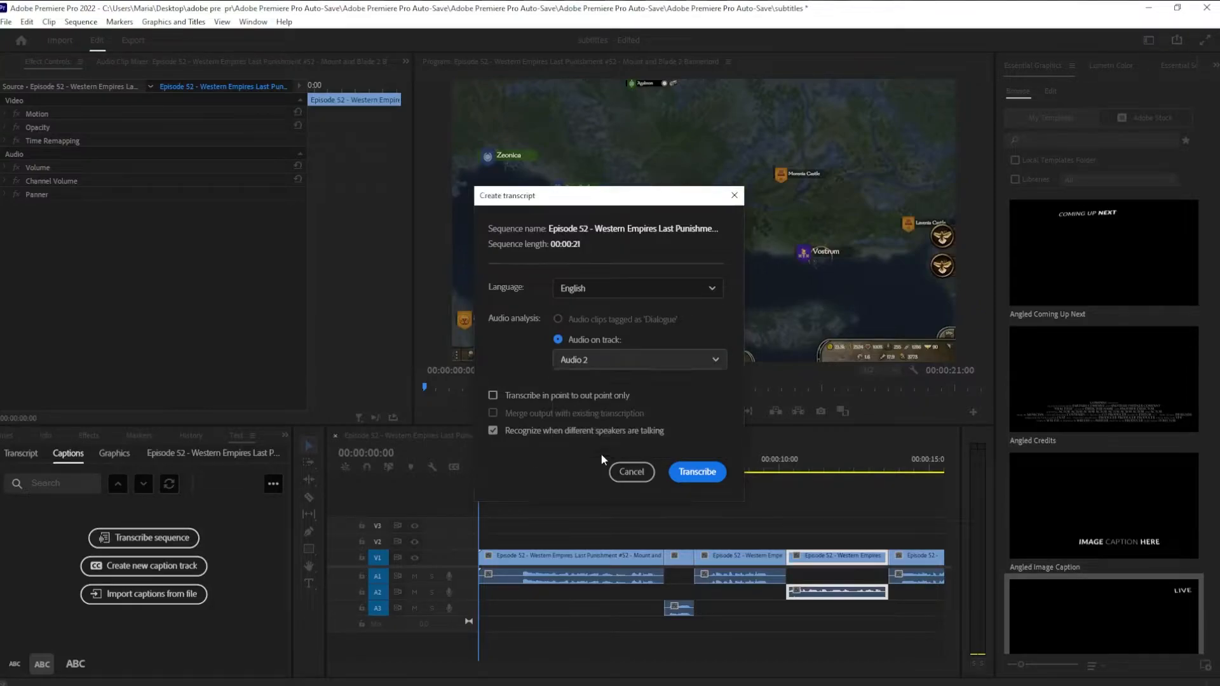
Use the Mix of all audio tracks for the analysis and transcribe the sequence.
left_click(653, 359)
left_click(651, 383)
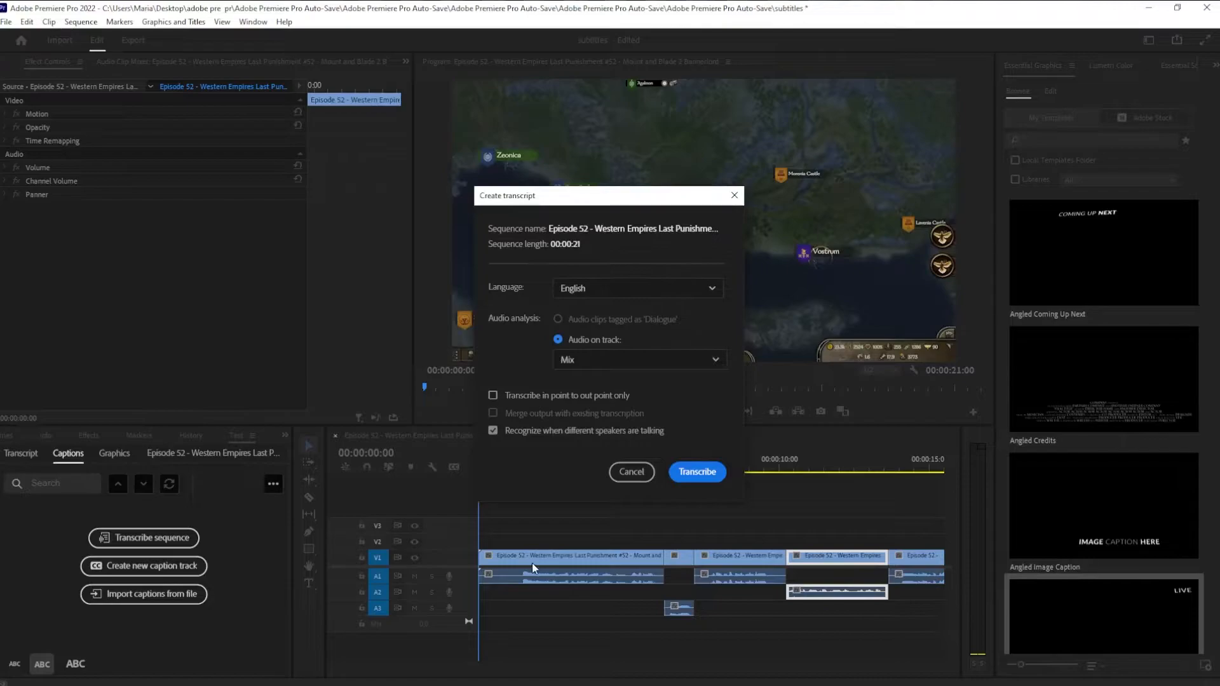
left_click(708, 484)
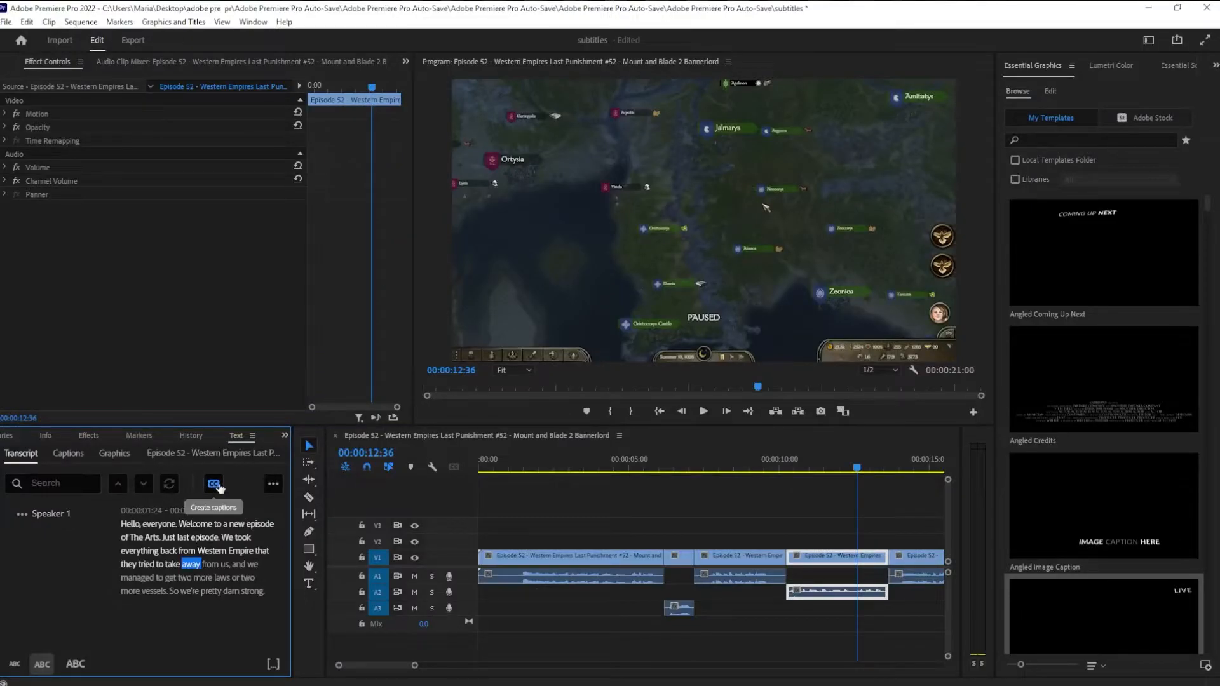
Create captions from the sequence transcript using the Subtitle default preset, Subtitle format and no style.
left_click(213, 484)
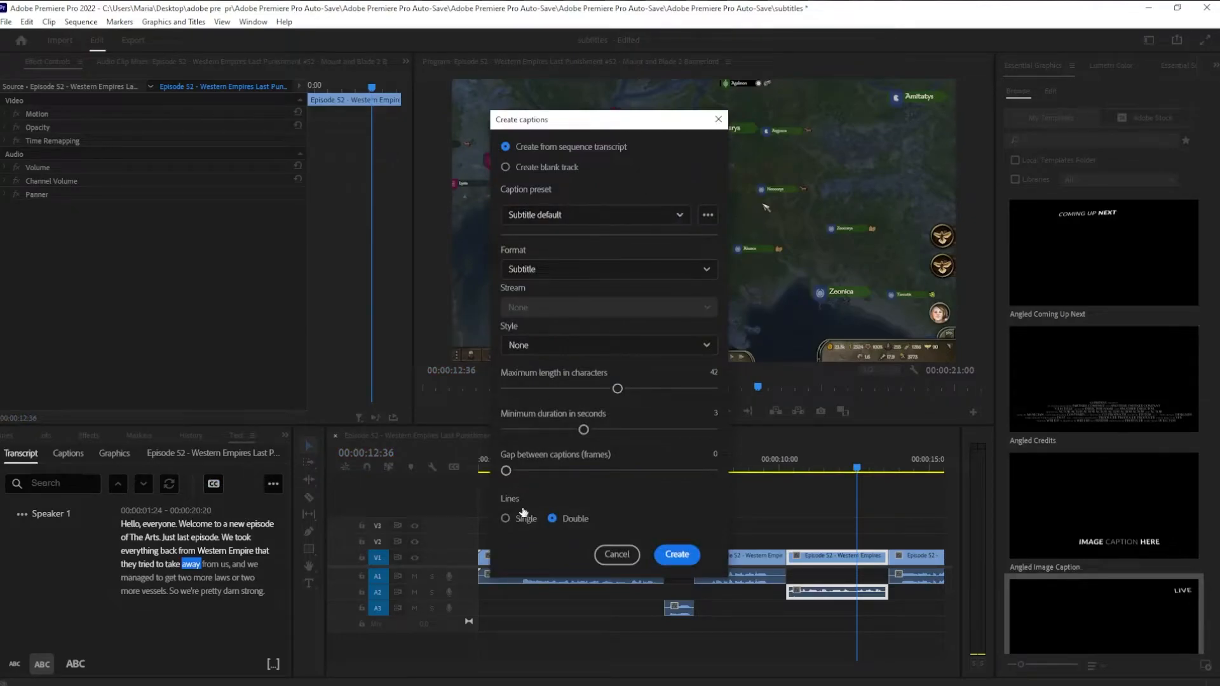
left_click(677, 214)
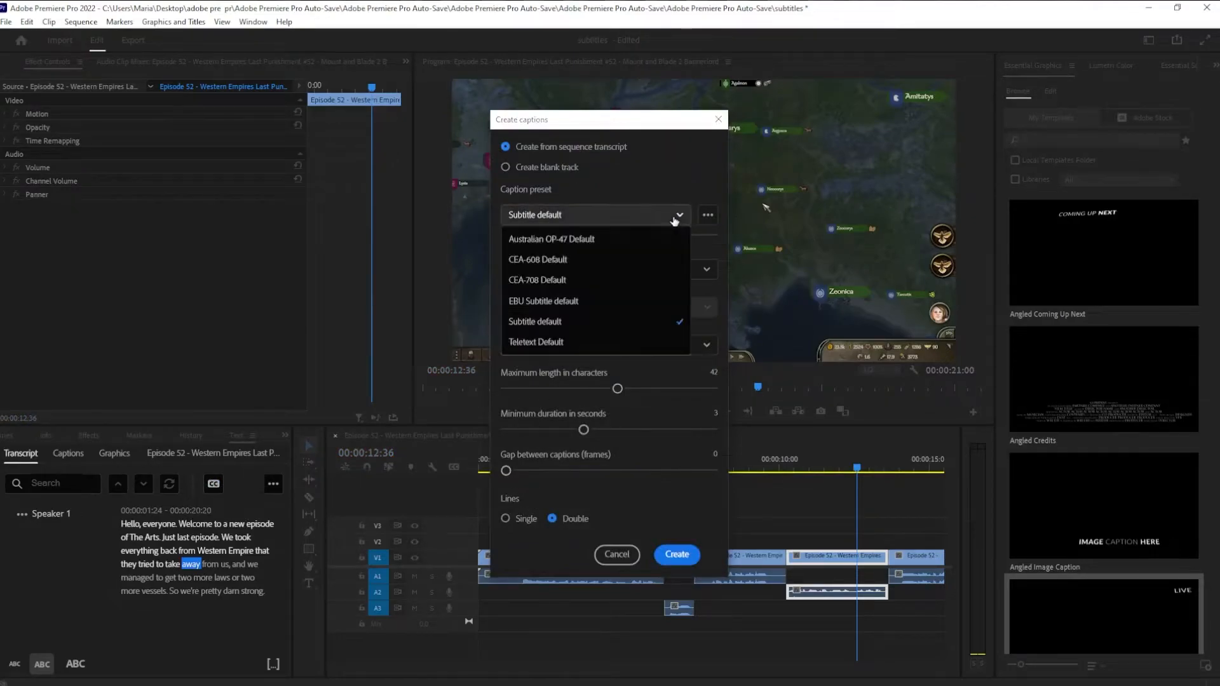
left_click(617, 325)
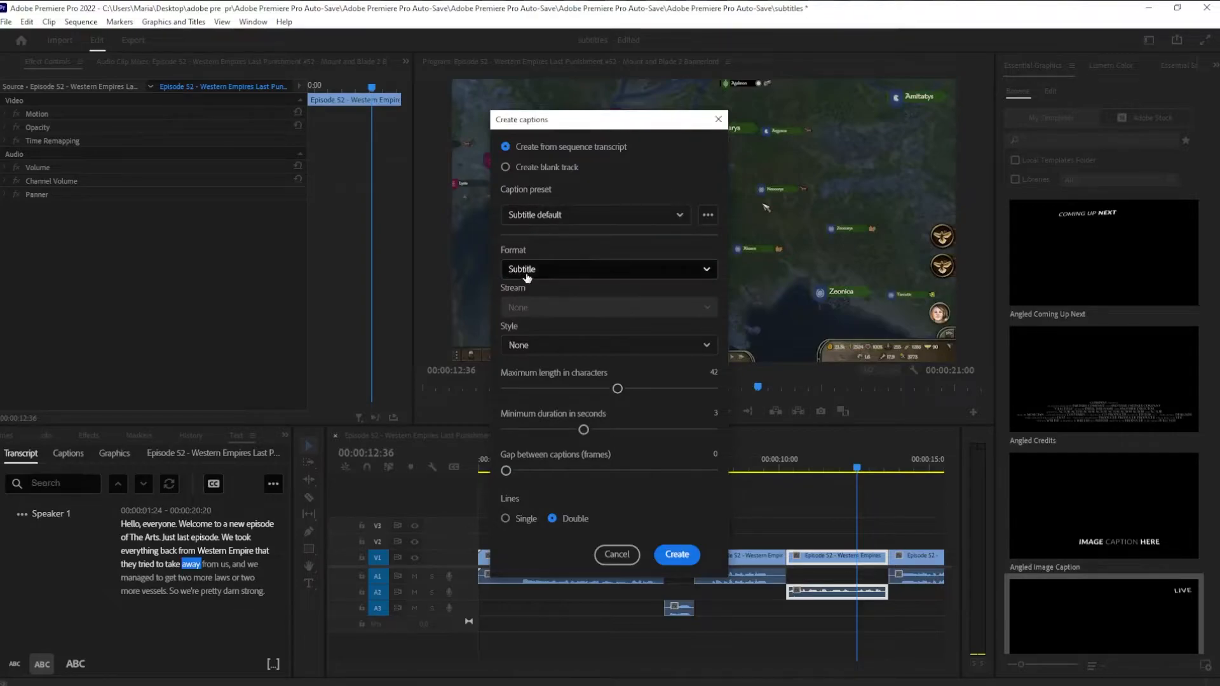
left_click(534, 353)
left_click(534, 353)
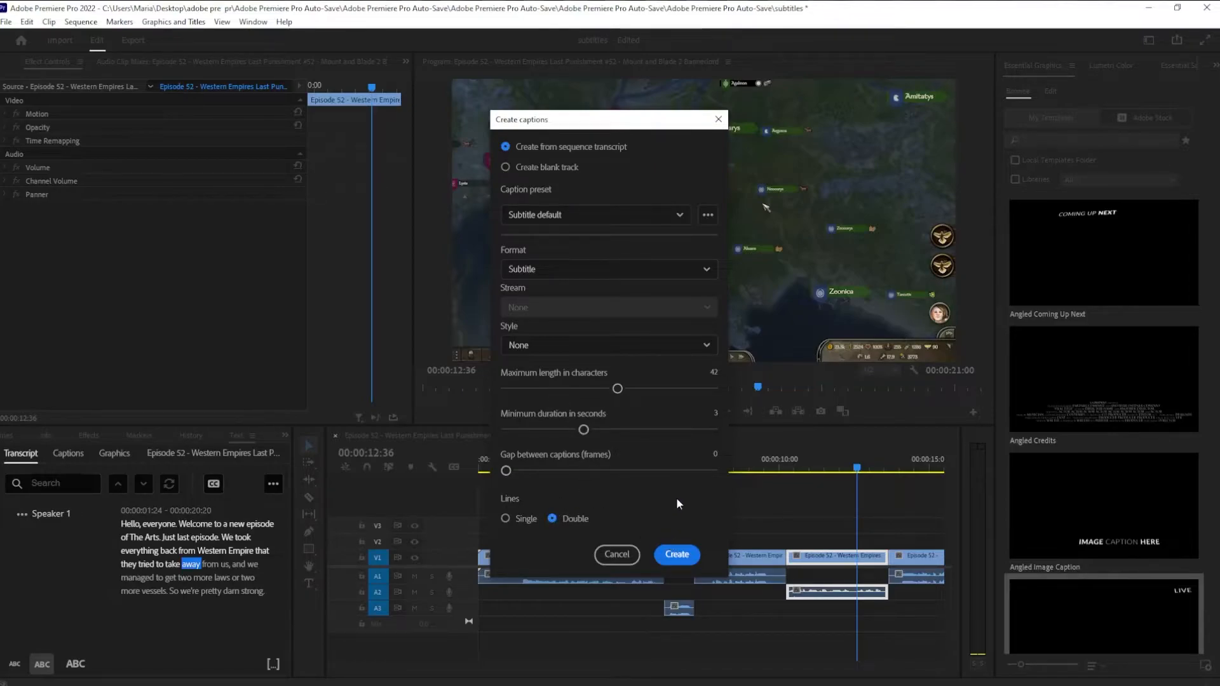
left_click(675, 554)
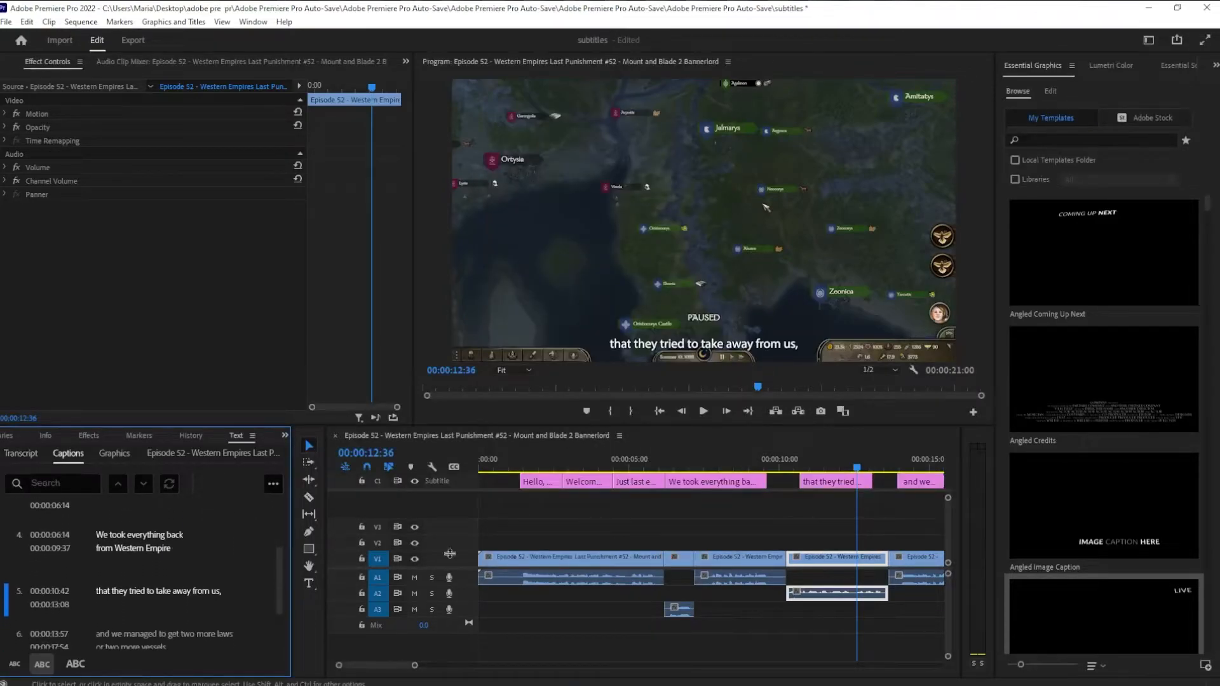
Scrub and play the sequence from the first caption to check the subtitles' wording and timing.
left_click(525, 468)
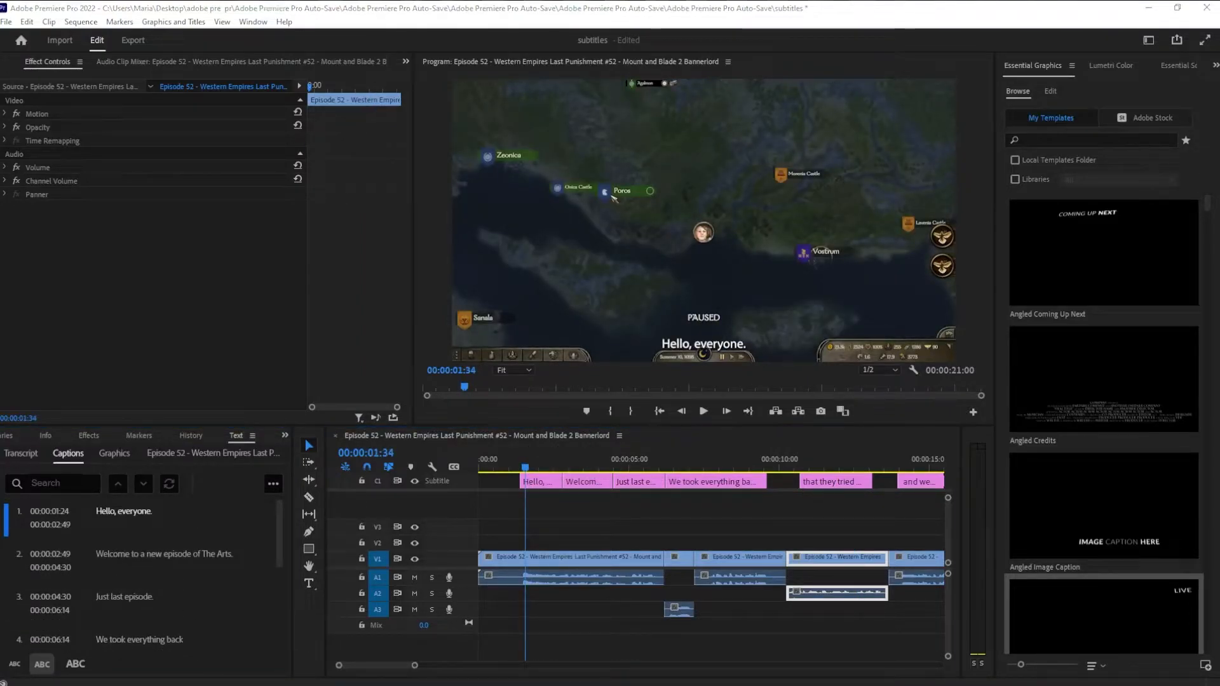
left_click_drag(522, 469, 569, 469)
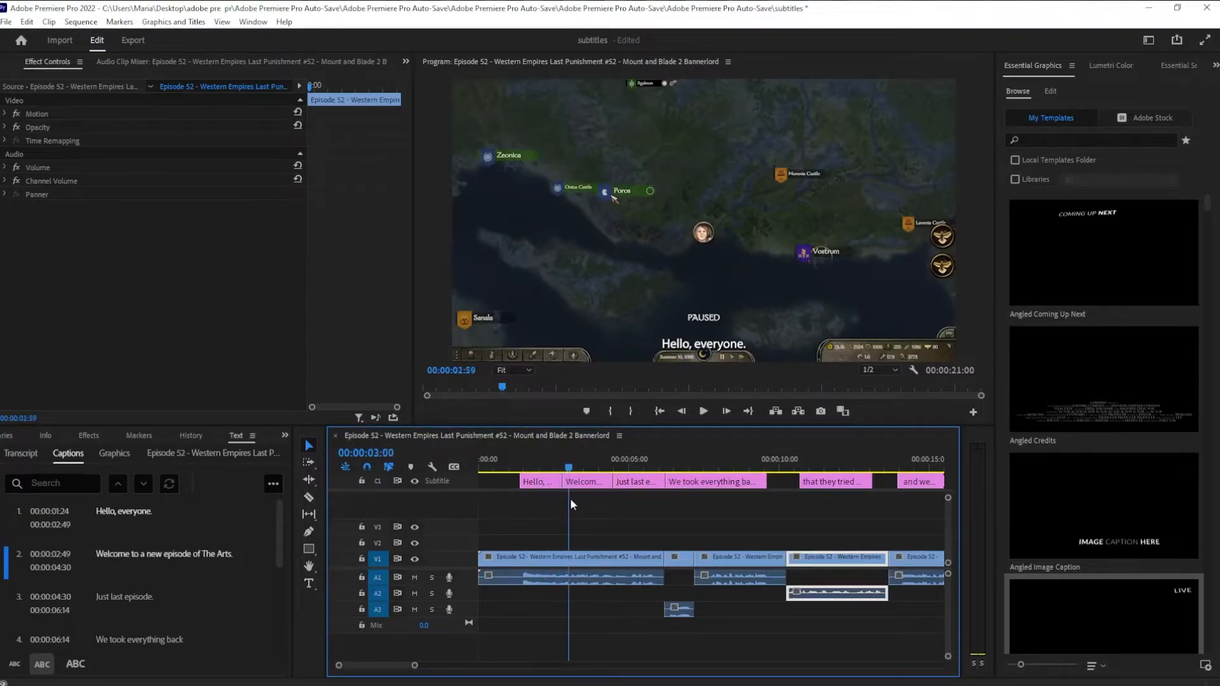
left_click(703, 411)
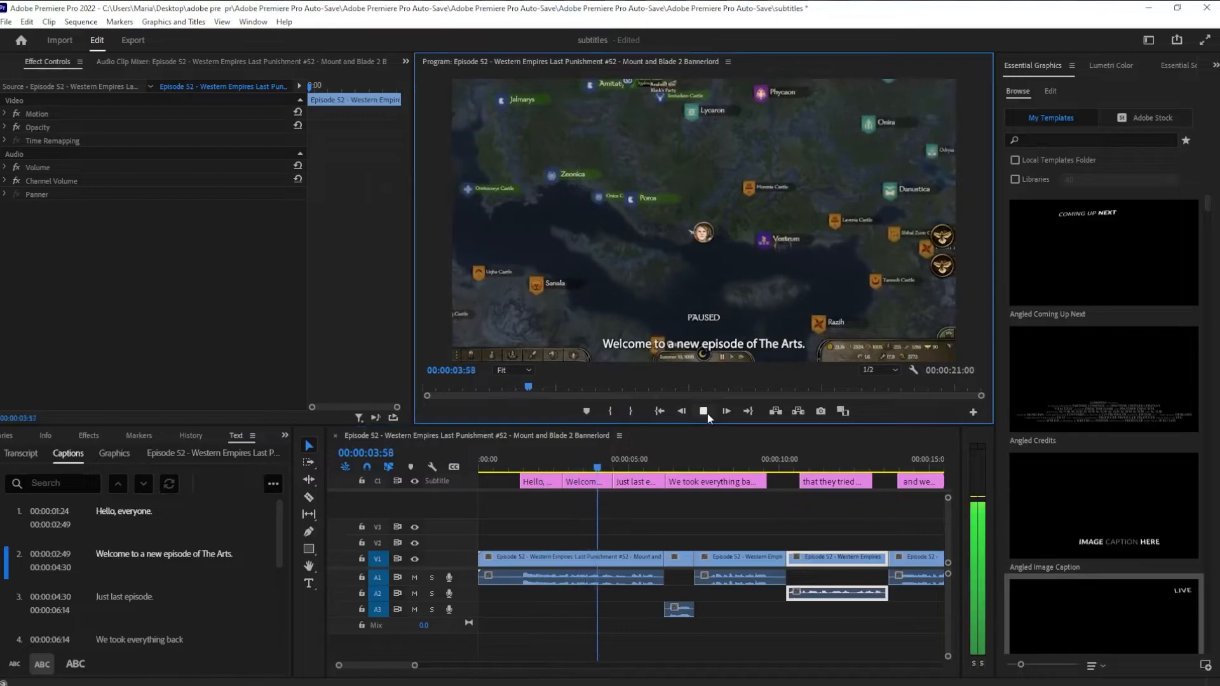
left_click(704, 413)
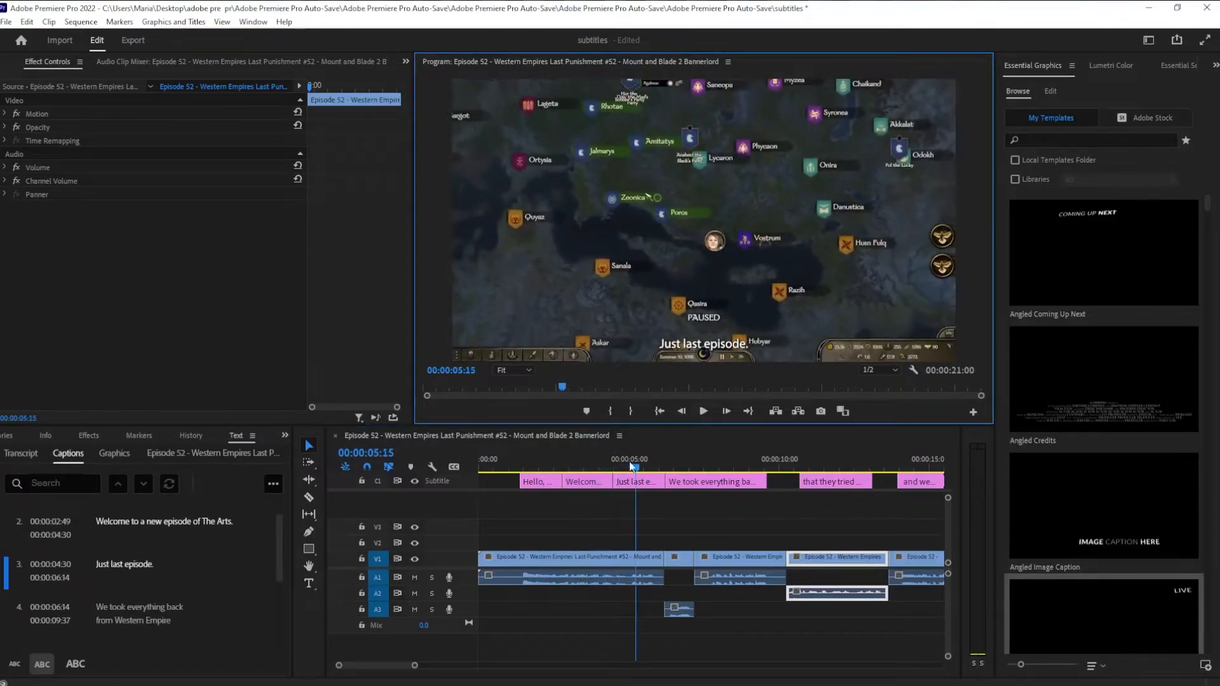
left_click(704, 412)
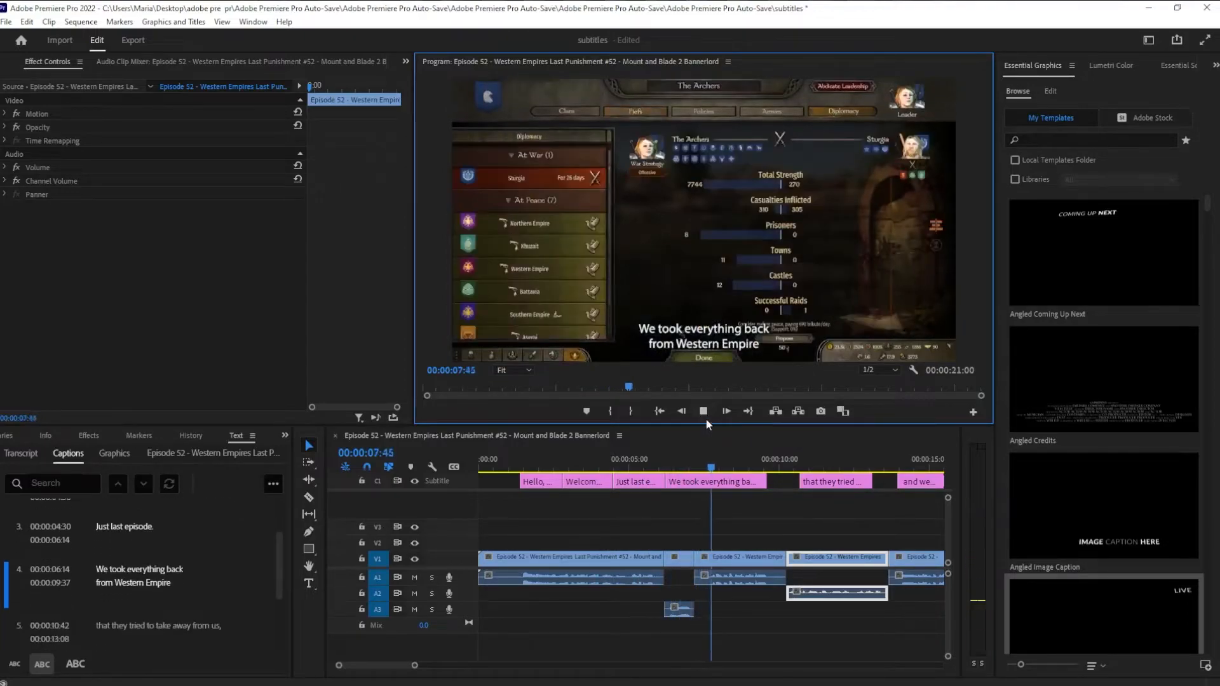
left_click(724, 469)
Return to the second caption and change its text to "Welcome to a new episode of The archers".
left_click_drag(724, 468, 594, 509)
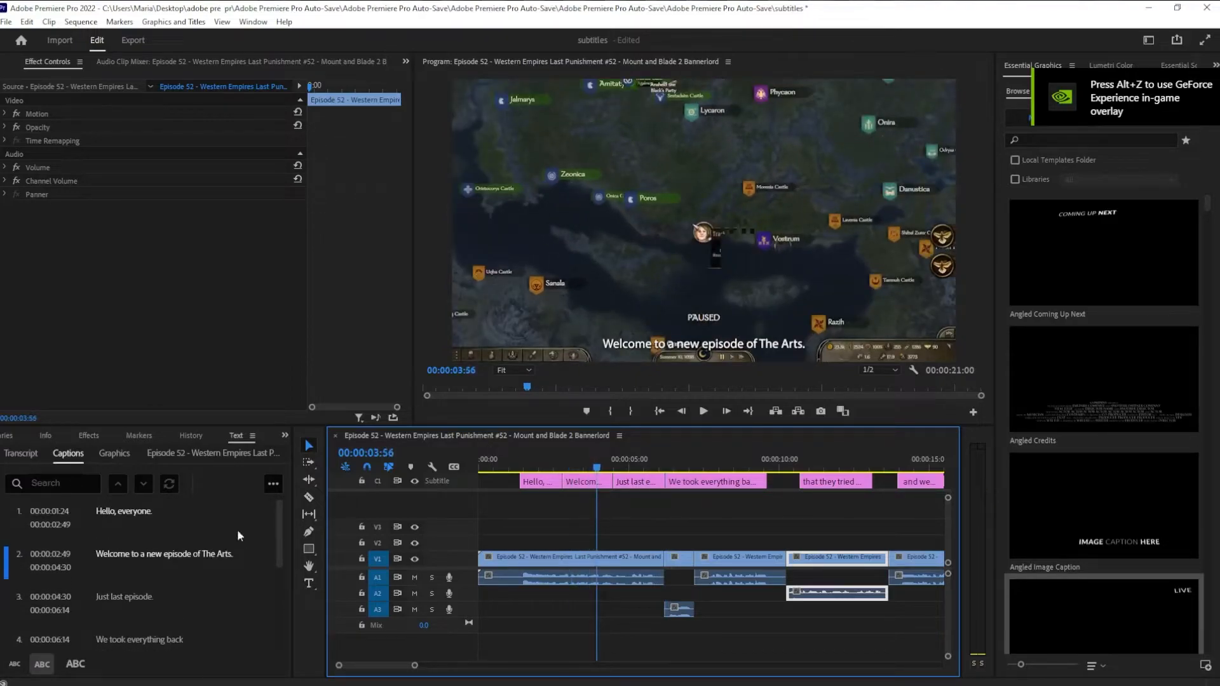
left_click(689, 347)
key("t")
type("Archers")
key("BackSpace")
double_click(168, 567)
left_click_drag(188, 564, 102, 569)
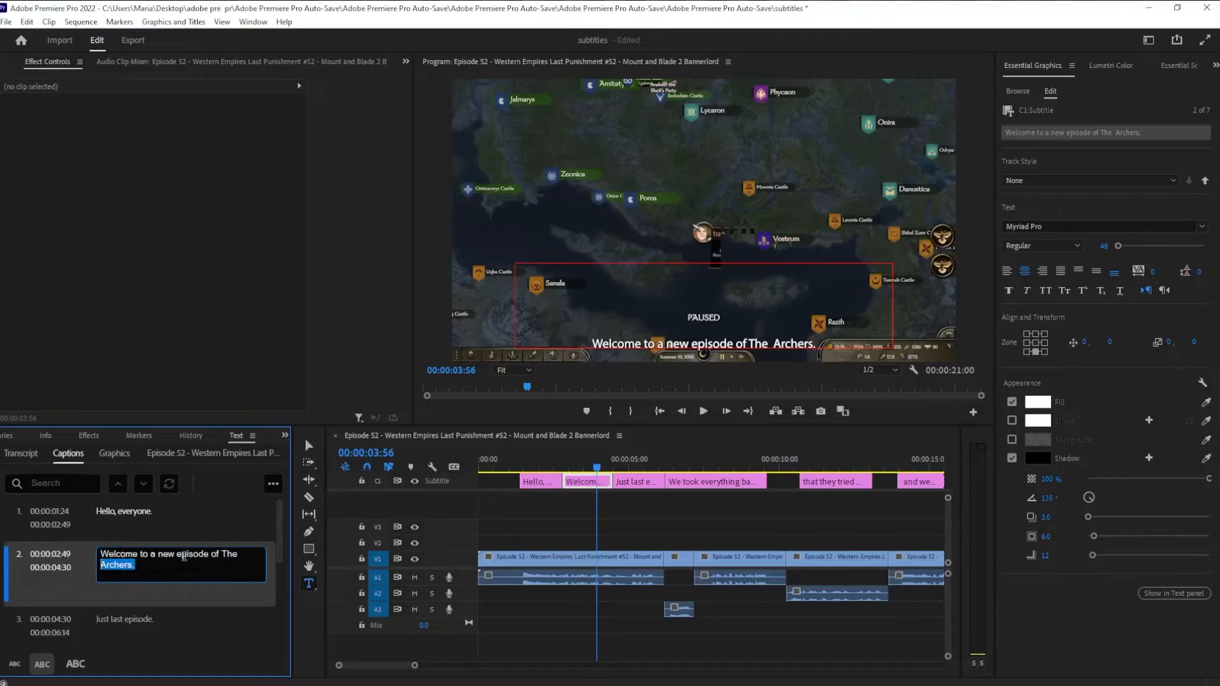
type("archers")
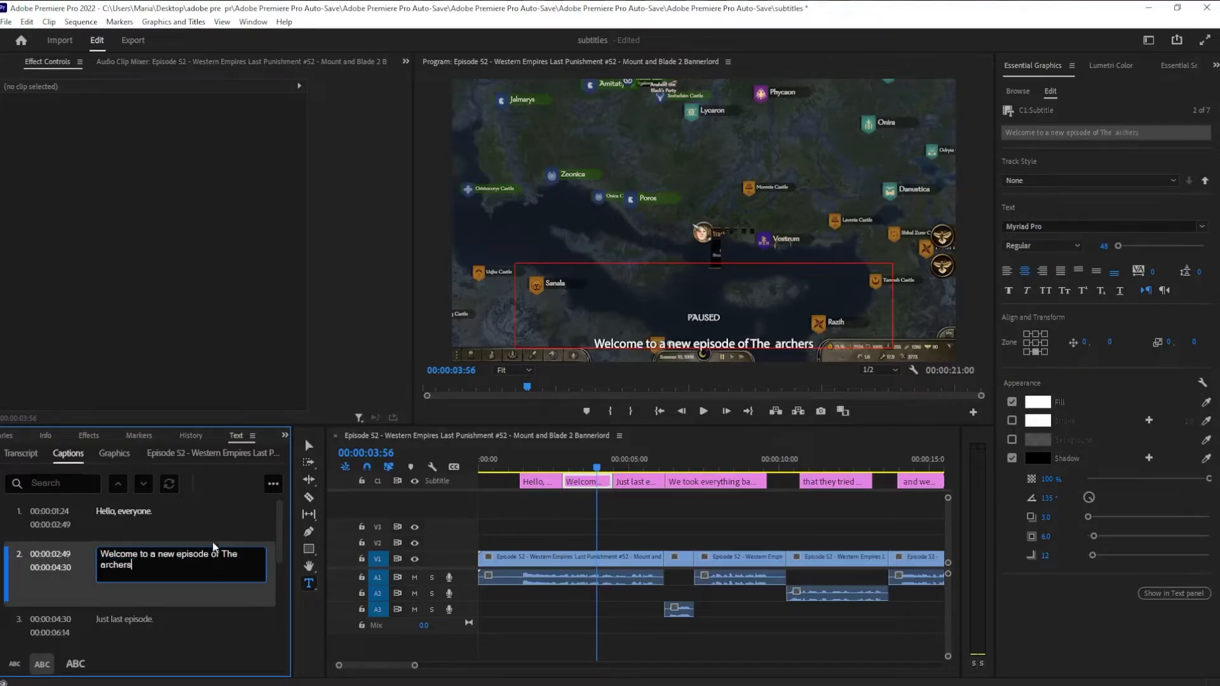
Finish the second caption's text edit, keep that caption selected and create a track style named "style" from it.
left_click(242, 625)
scroll(238, 615, "down", 1)
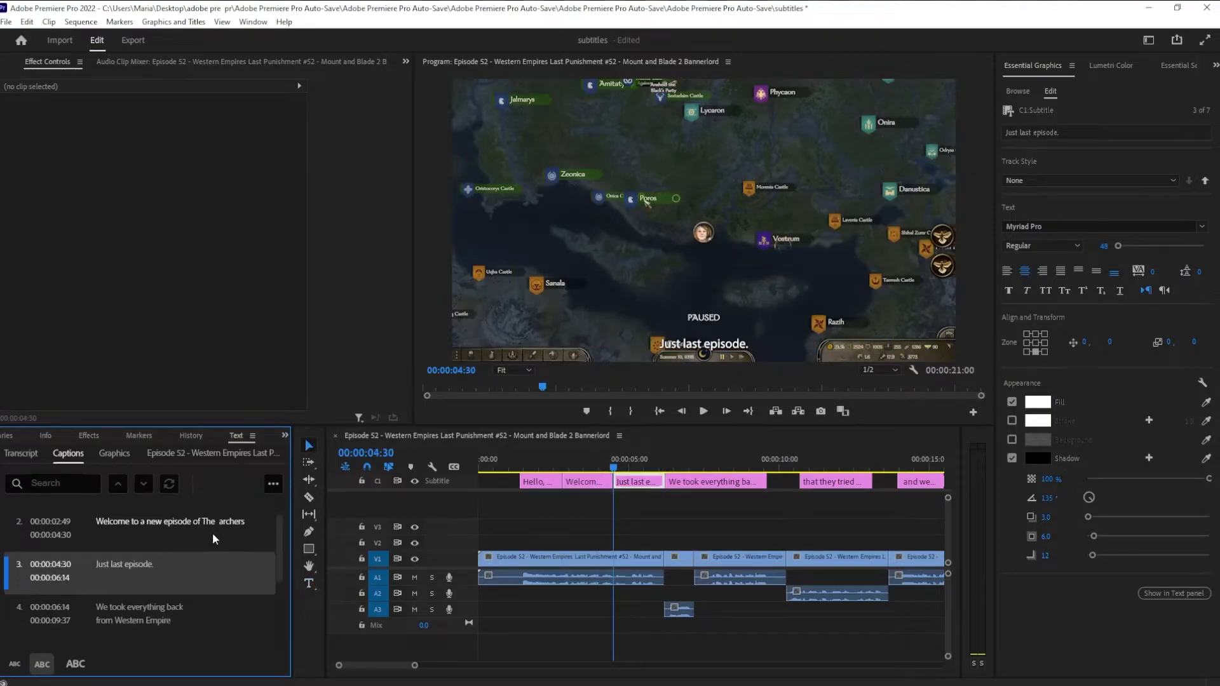
left_click(212, 535)
scroll(202, 558, "up", 1)
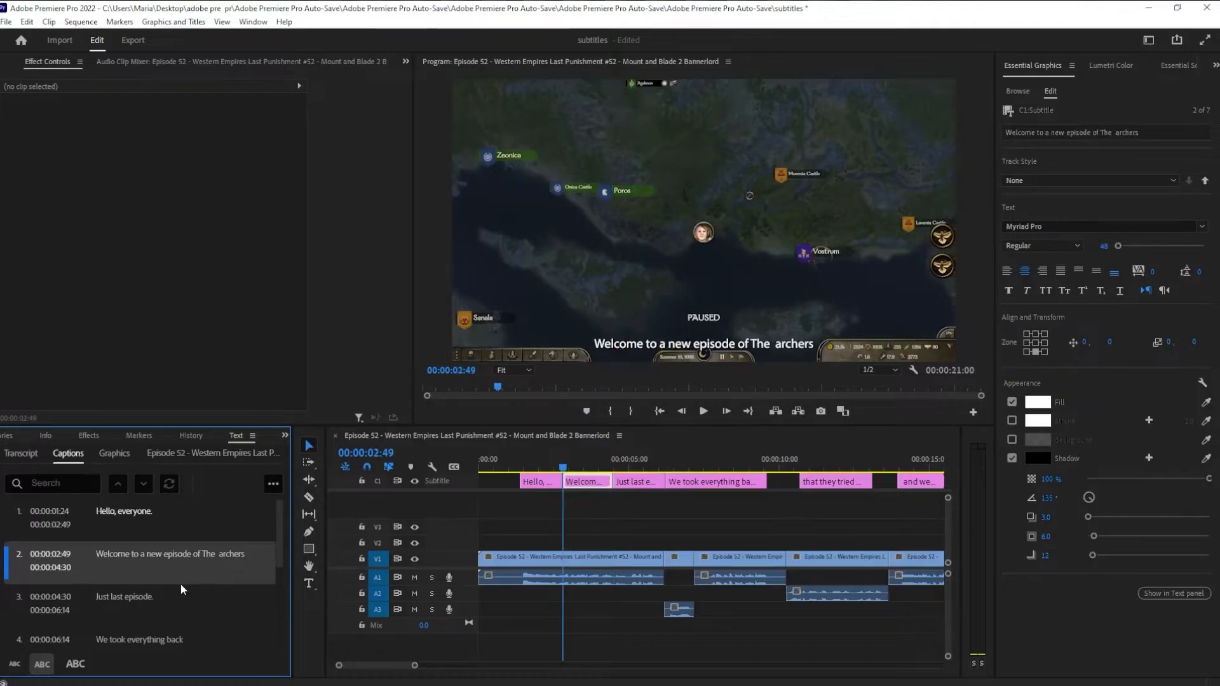
left_click(1134, 177)
left_click(1116, 196)
type("style")
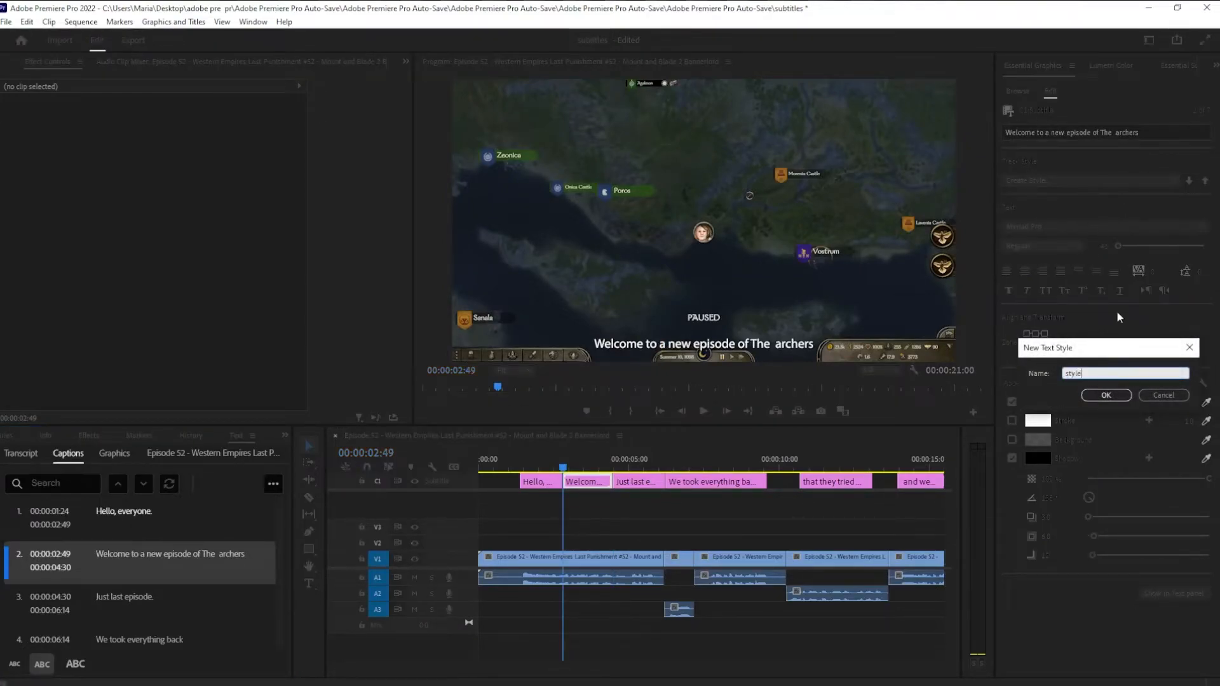
left_click(1115, 398)
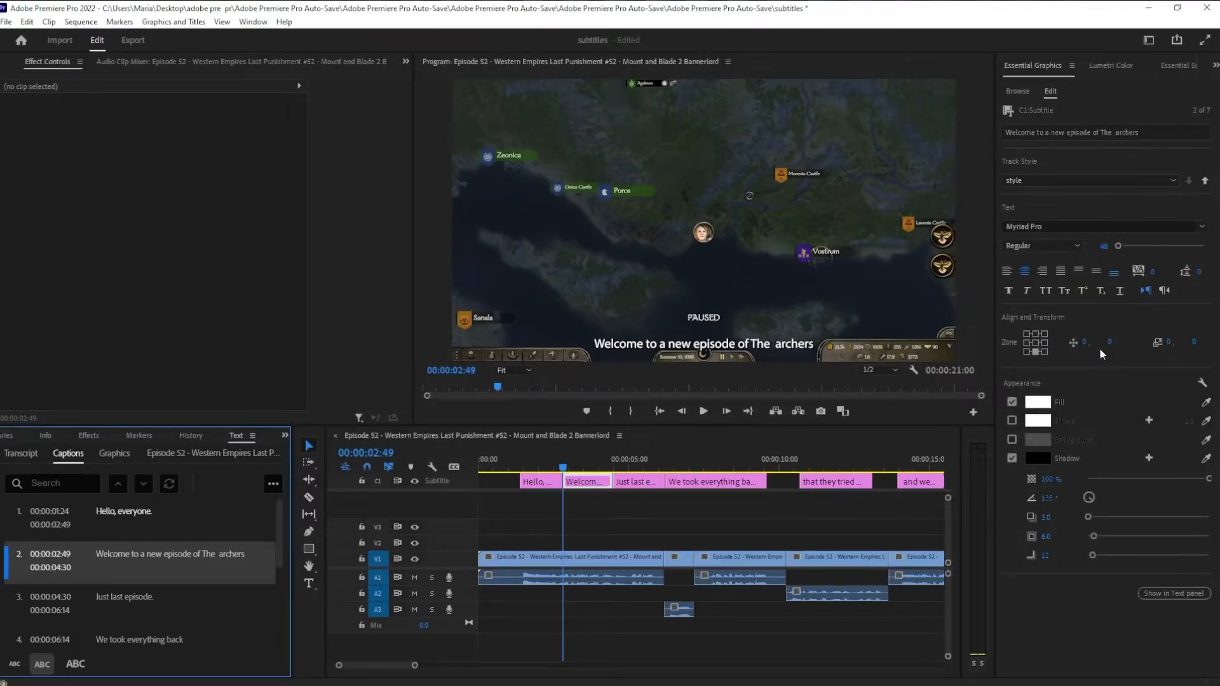
Set the second caption's font to Open Sans and enlarge its text to 128.
left_click(1063, 225)
left_click(1045, 331)
left_click(1070, 226)
left_click(1174, 276)
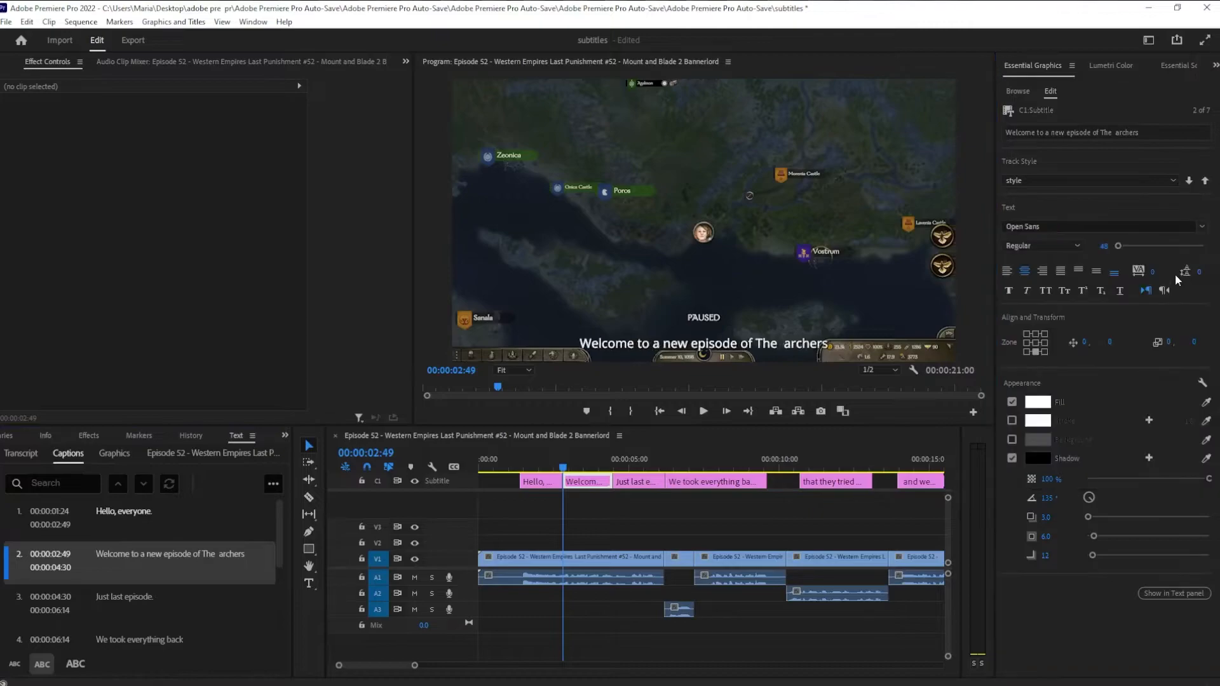
left_click_drag(1126, 253, 1123, 252)
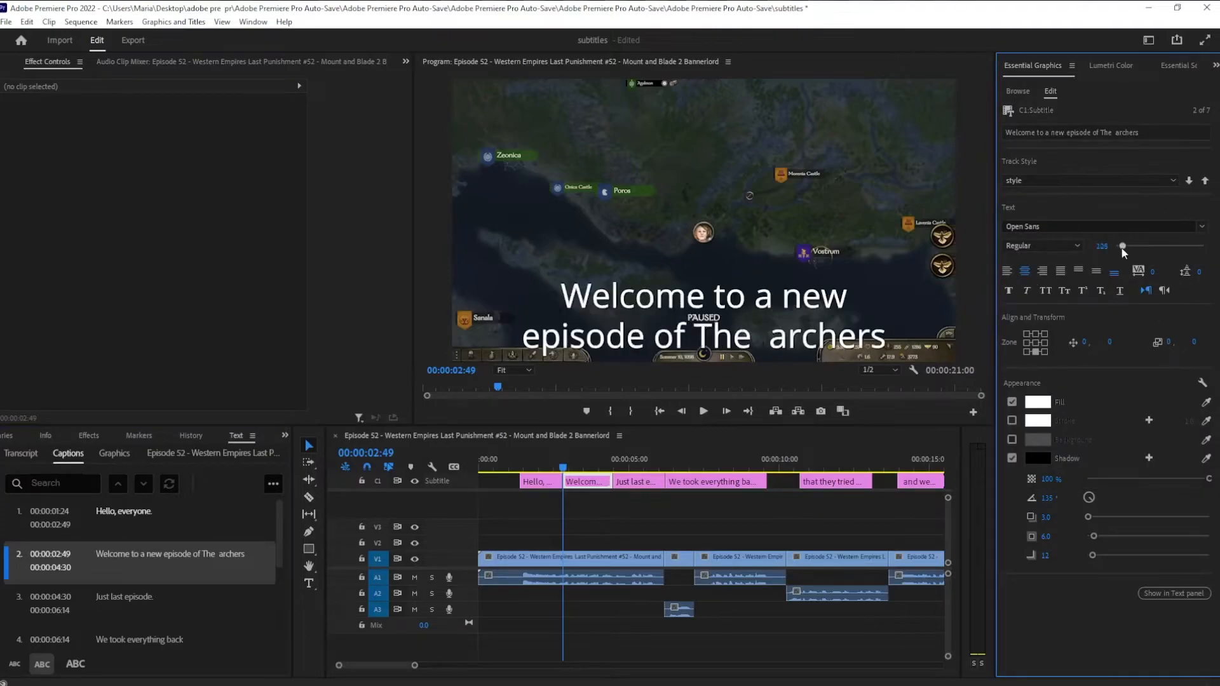
left_click_drag(563, 467, 570, 497)
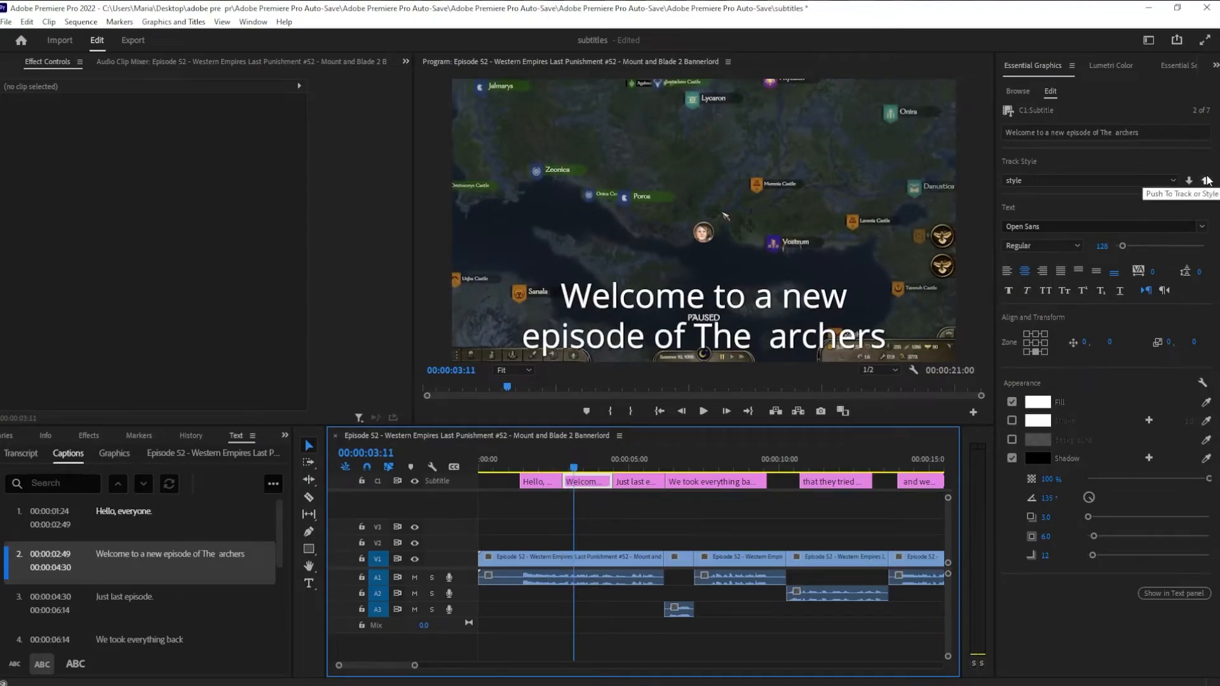
Try to pull the formatting from the style, undo it, and push the second caption's modified formatting to the track style instead.
left_click(1191, 183)
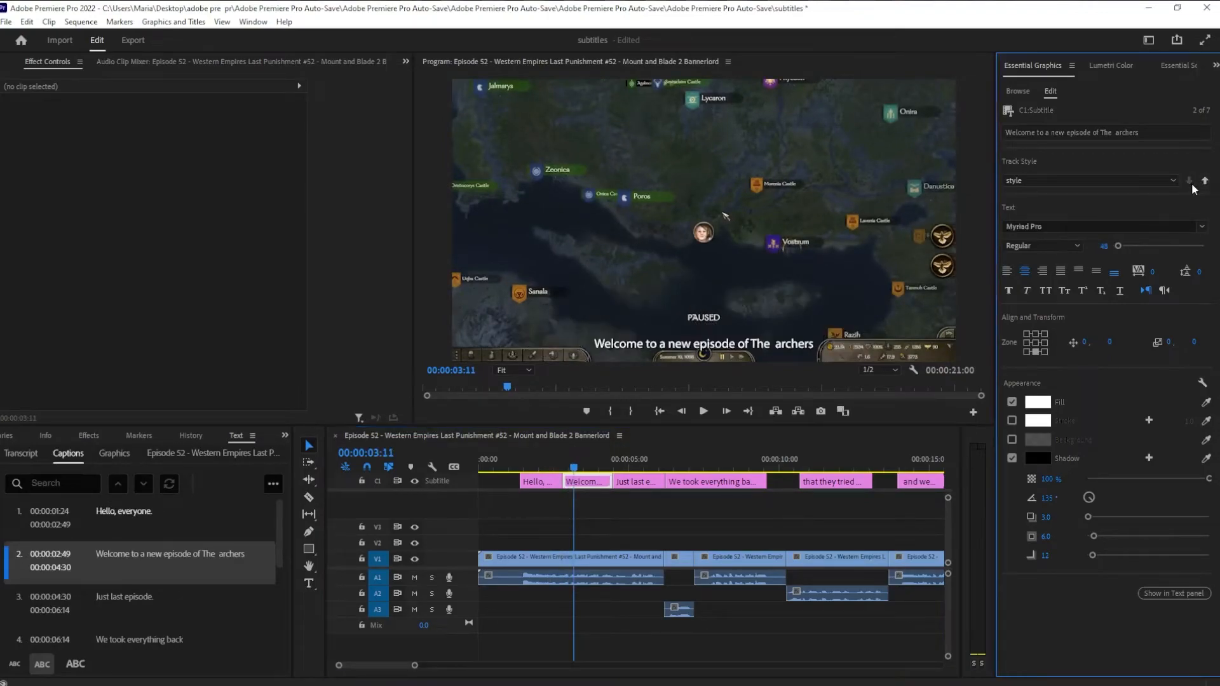
key("ctrl+z")
left_click(1205, 181)
left_click(591, 388)
left_click_drag(572, 467, 584, 495)
Set the second caption's font to Palatino Linotype with a dark red fill, and compare it with the fourth caption in the preview.
left_click(1043, 226)
left_click(1042, 318)
left_click(1037, 402)
left_click(618, 353)
left_click(737, 256)
left_click_drag(582, 471, 686, 481)
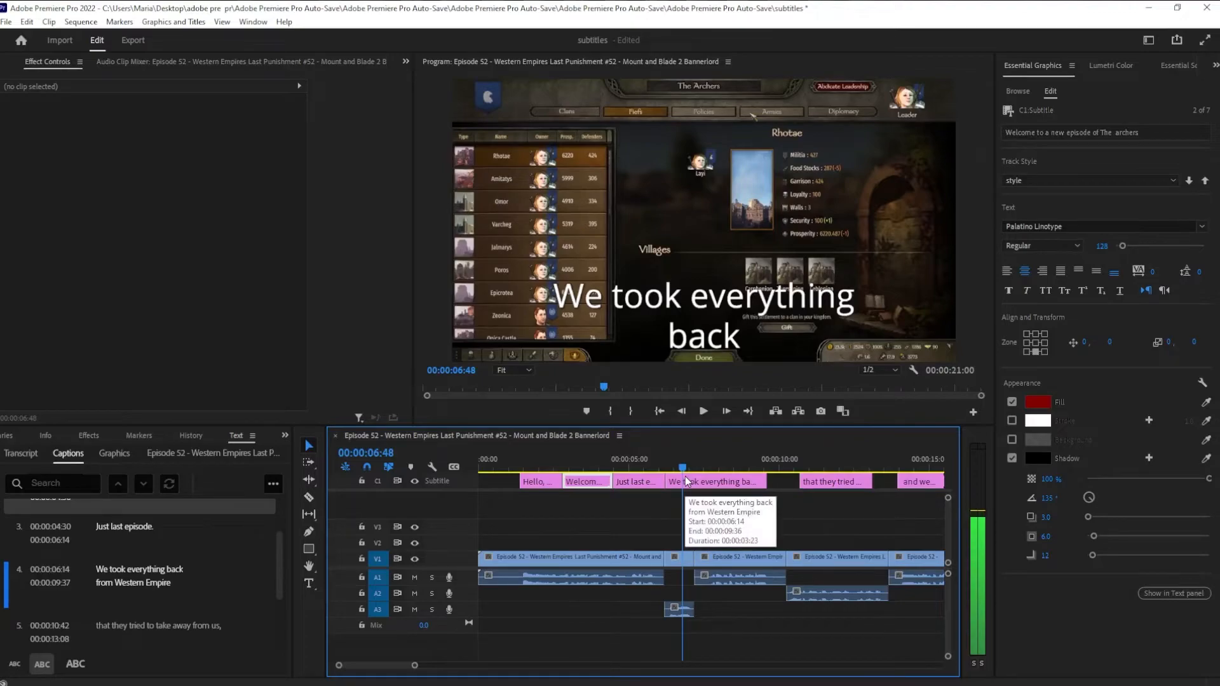
left_click_drag(686, 456, 581, 483)
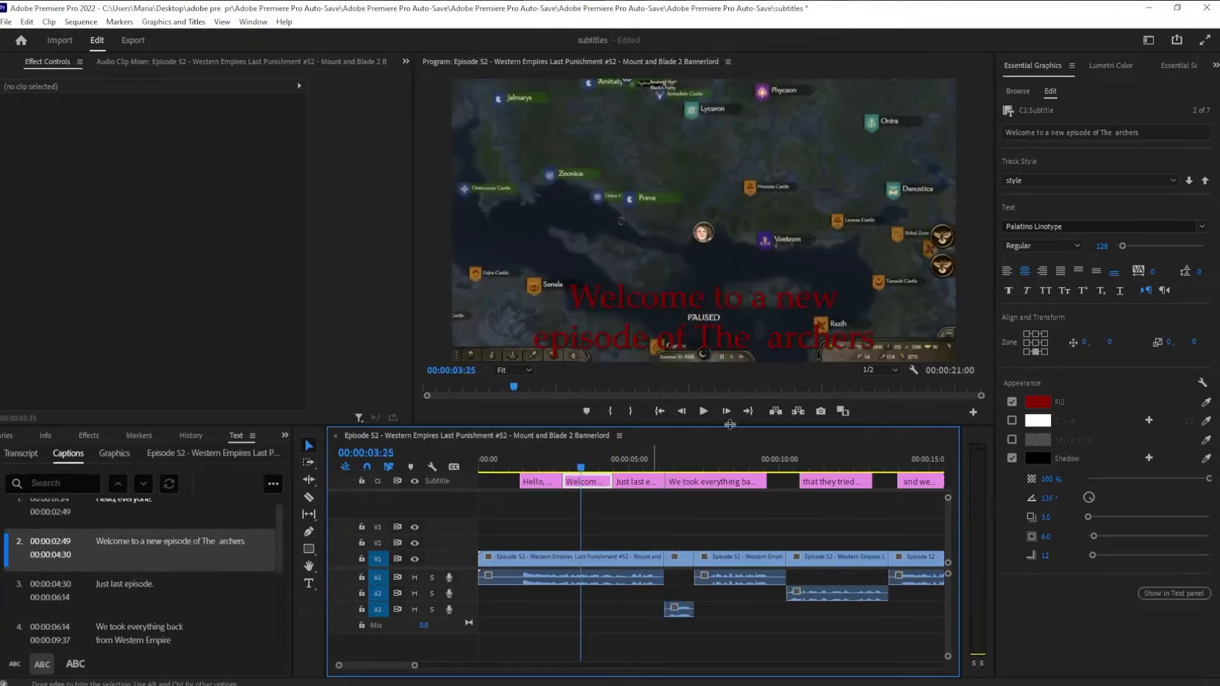
Create a new track style named "Text Style" from the second caption's red Palatino Linotype formatting.
left_click(1172, 183)
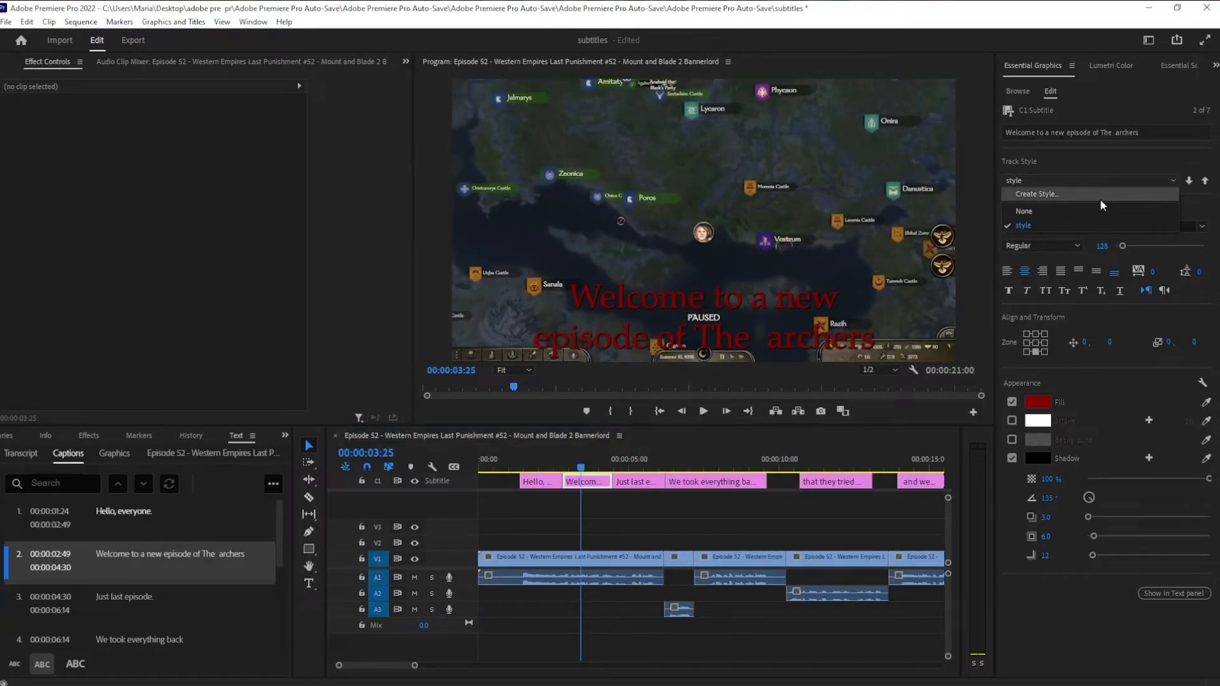
left_click(1100, 200)
left_click(1103, 395)
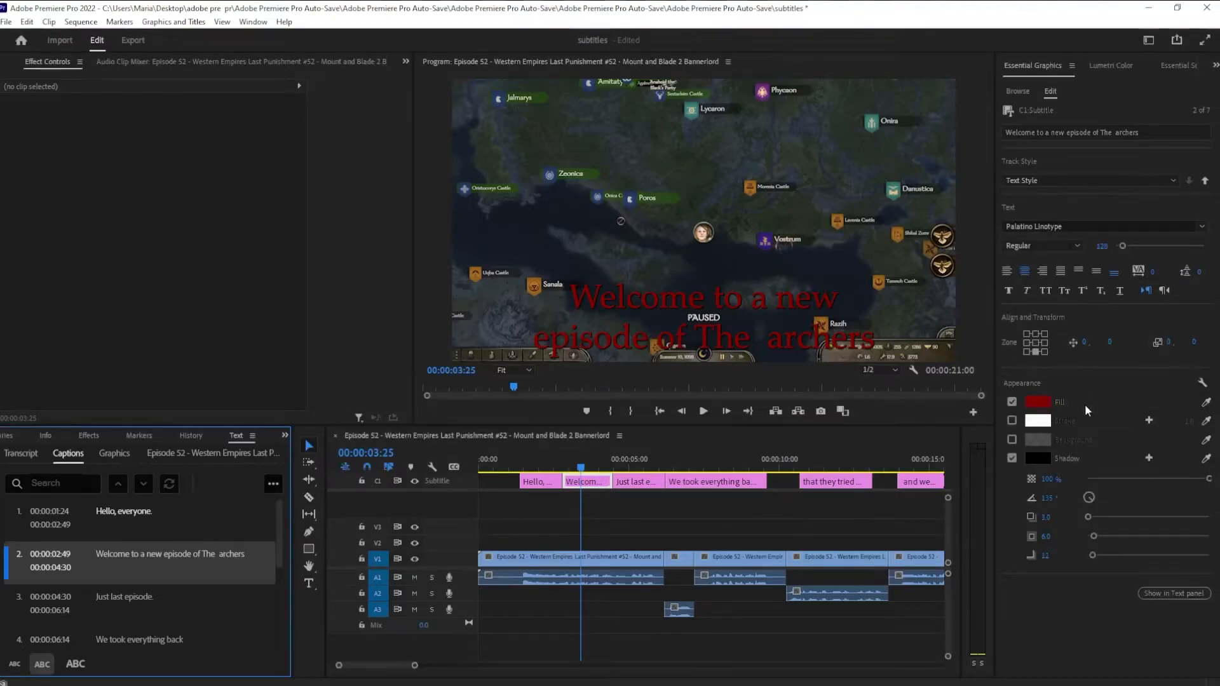
left_click_drag(584, 481, 600, 514)
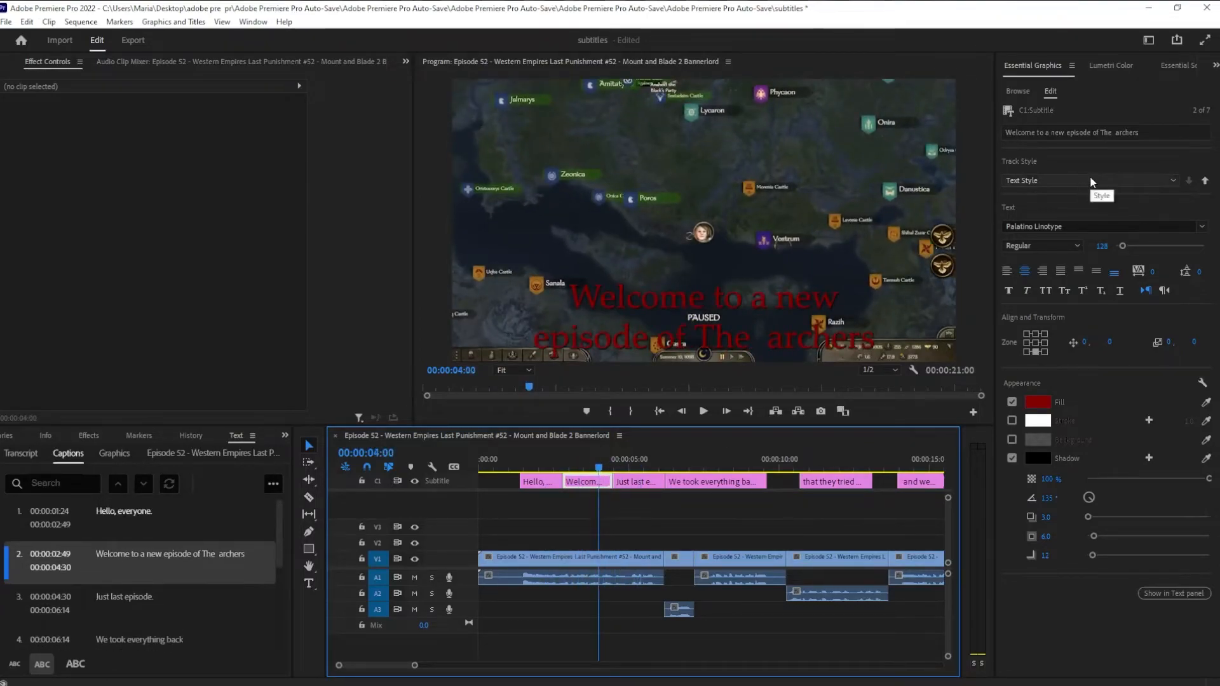
Nest the gameplay clip beneath the fourth caption into its own sequence.
left_click(629, 482)
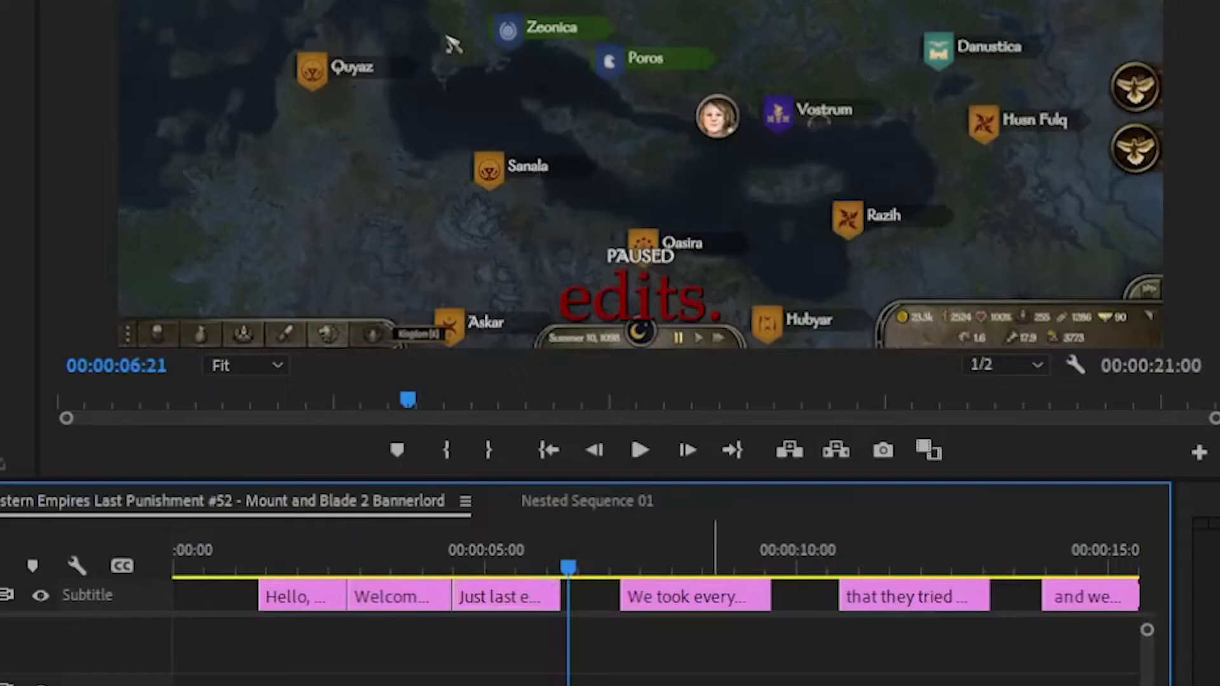
right_click(737, 558)
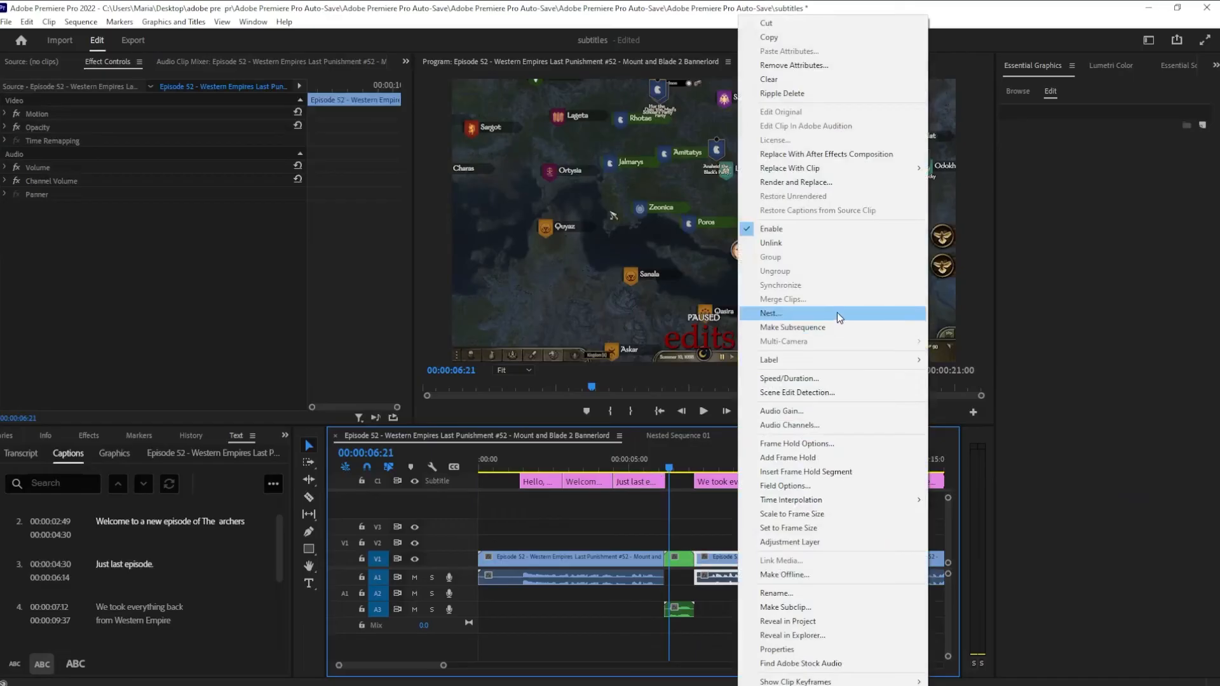
left_click(915, 247)
left_click(587, 367)
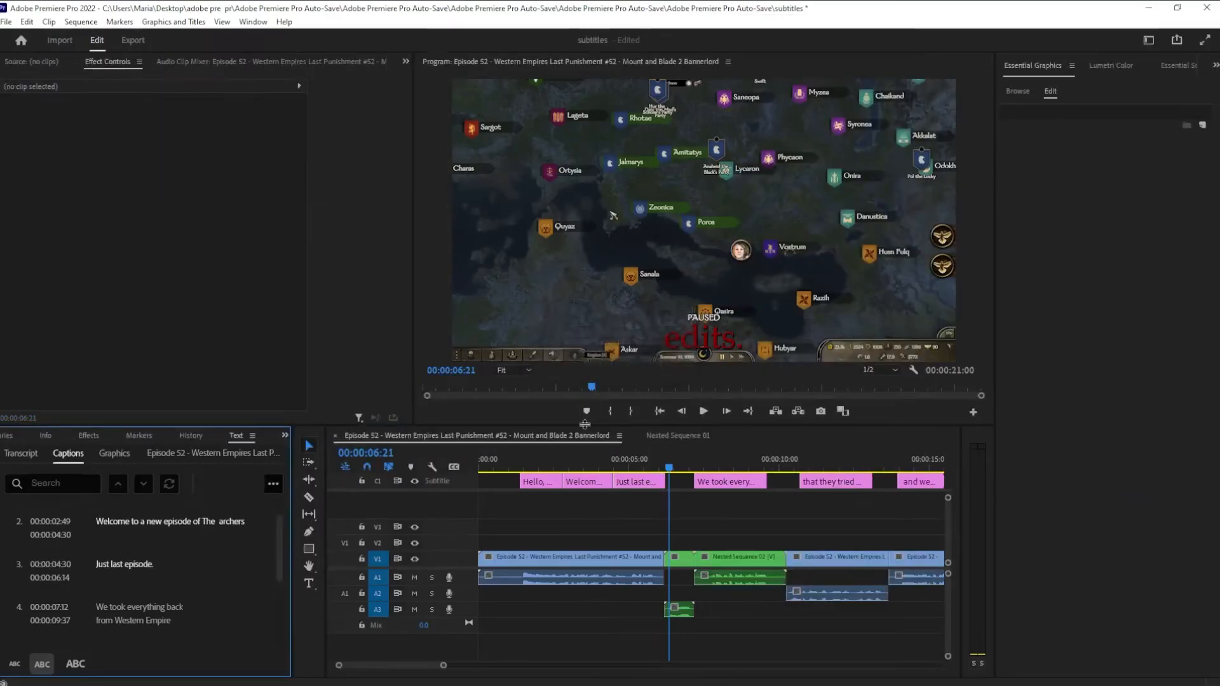
Open the newly nested sequence from the timeline and transcribe it.
left_click(726, 558)
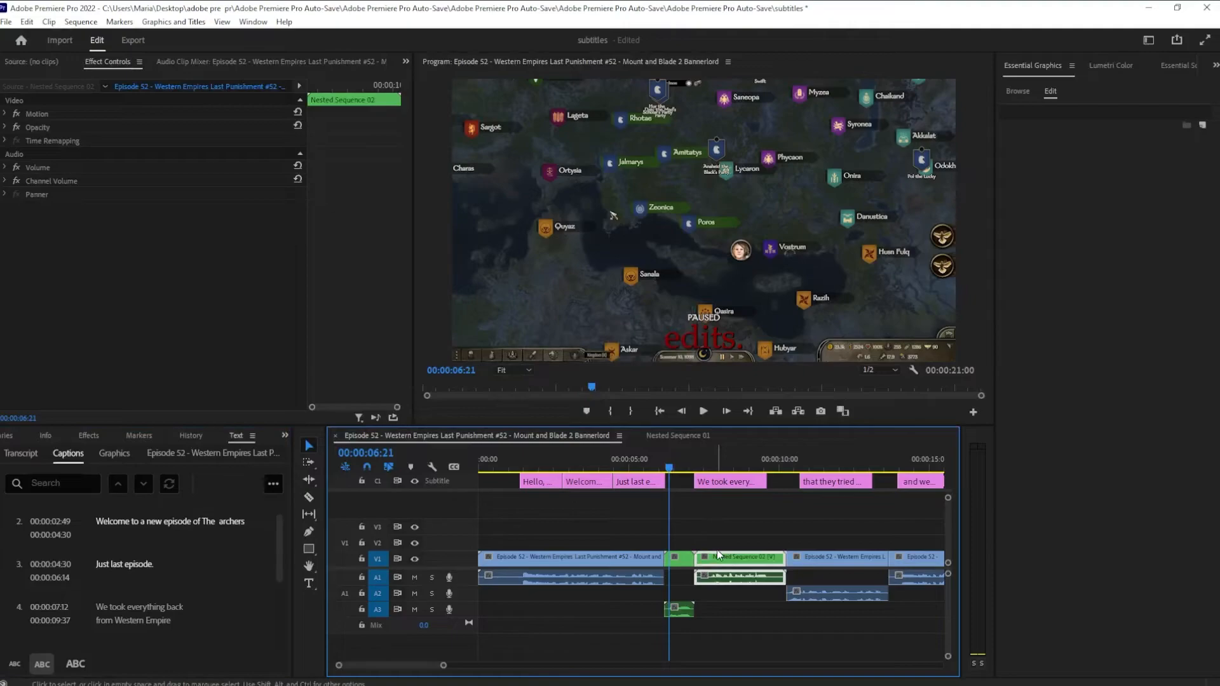
double_click(718, 557)
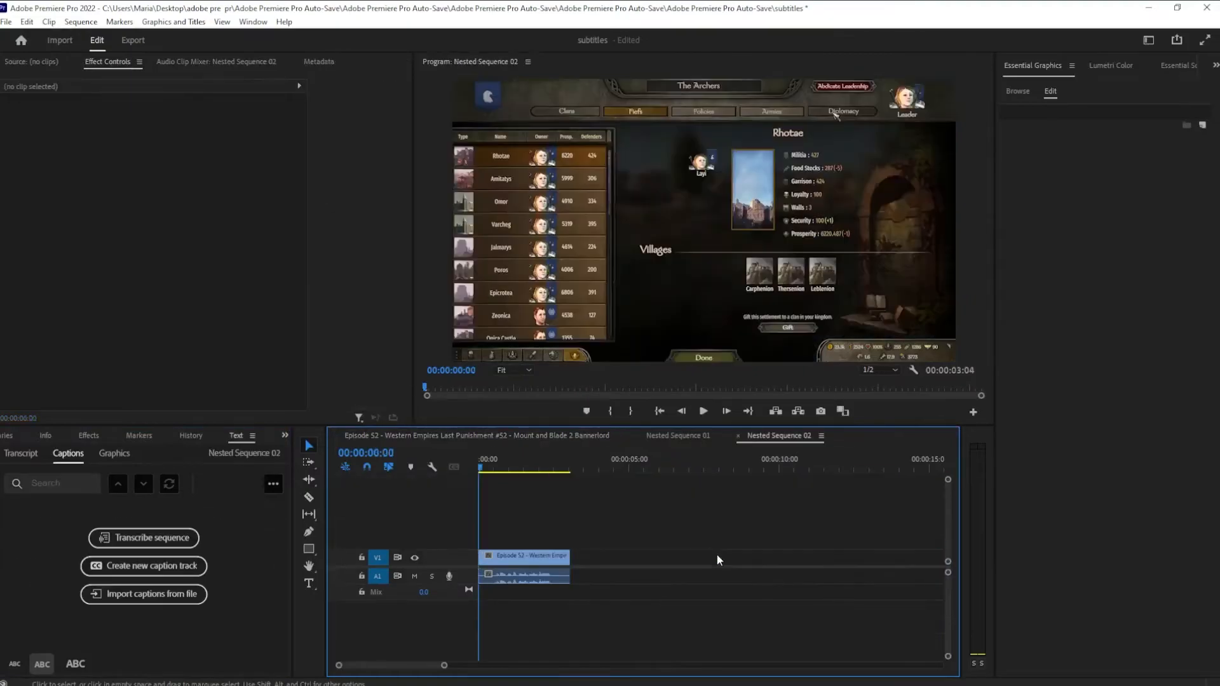
left_click(490, 556)
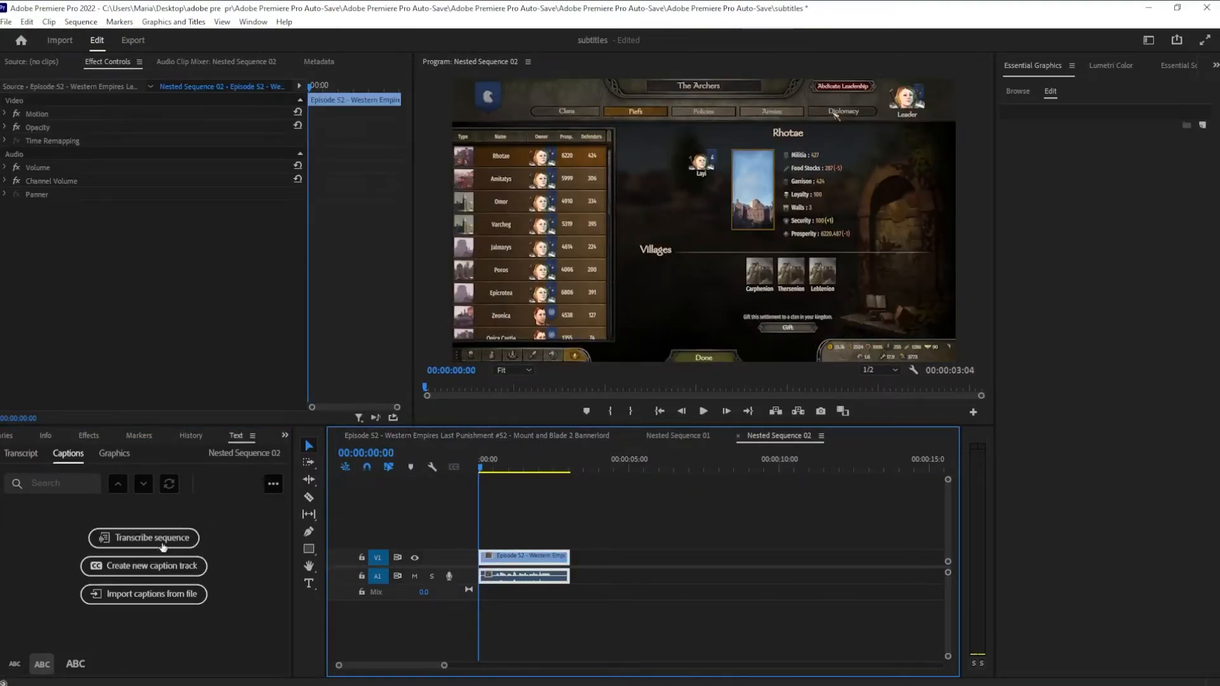
left_click(144, 537)
left_click(697, 472)
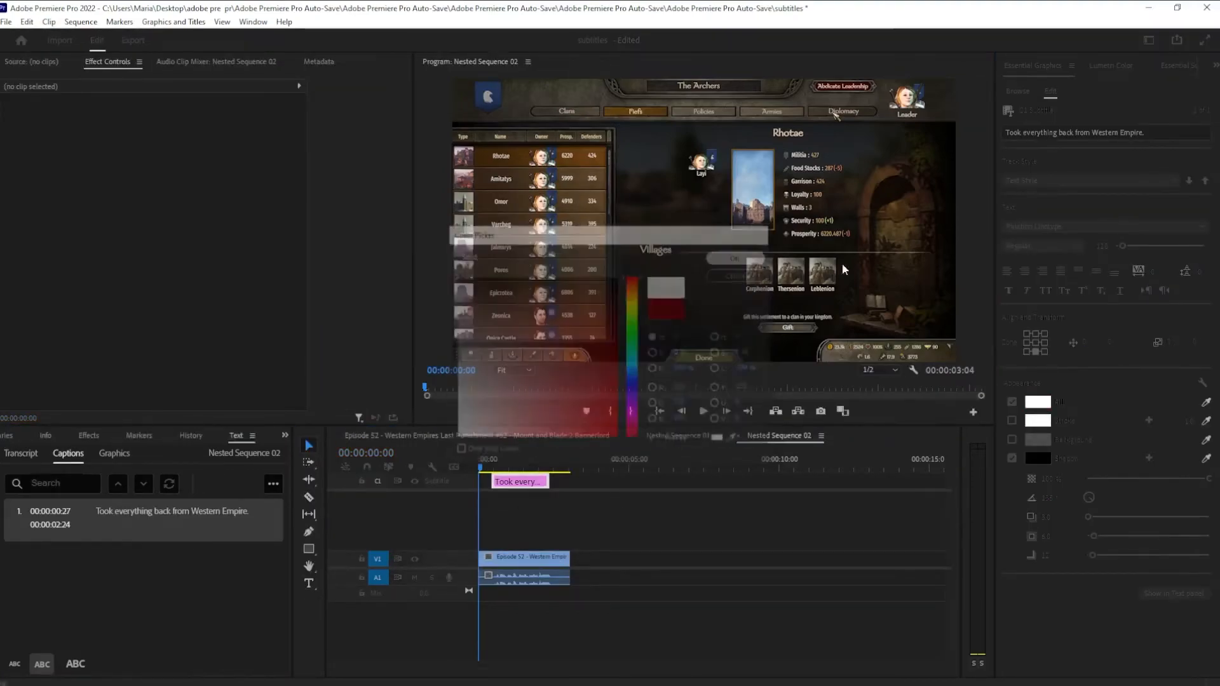
Create a track style named "Text Style 2" for the nested sequence's caption with the dark red Palatino Linotype look.
left_click(1188, 181)
left_click(1170, 181)
left_click(1092, 197)
left_click(1106, 395)
left_click(1093, 184)
left_click(1106, 243)
left_click(1172, 184)
left_click(1093, 196)
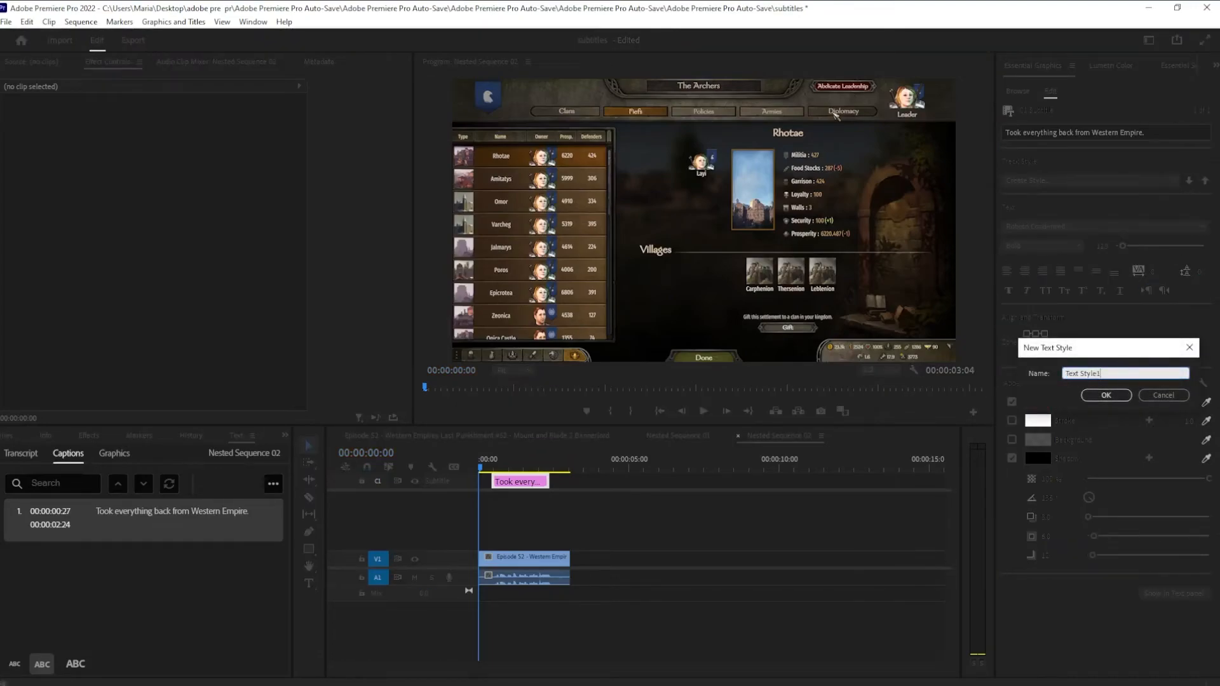
type("2")
key("Return")
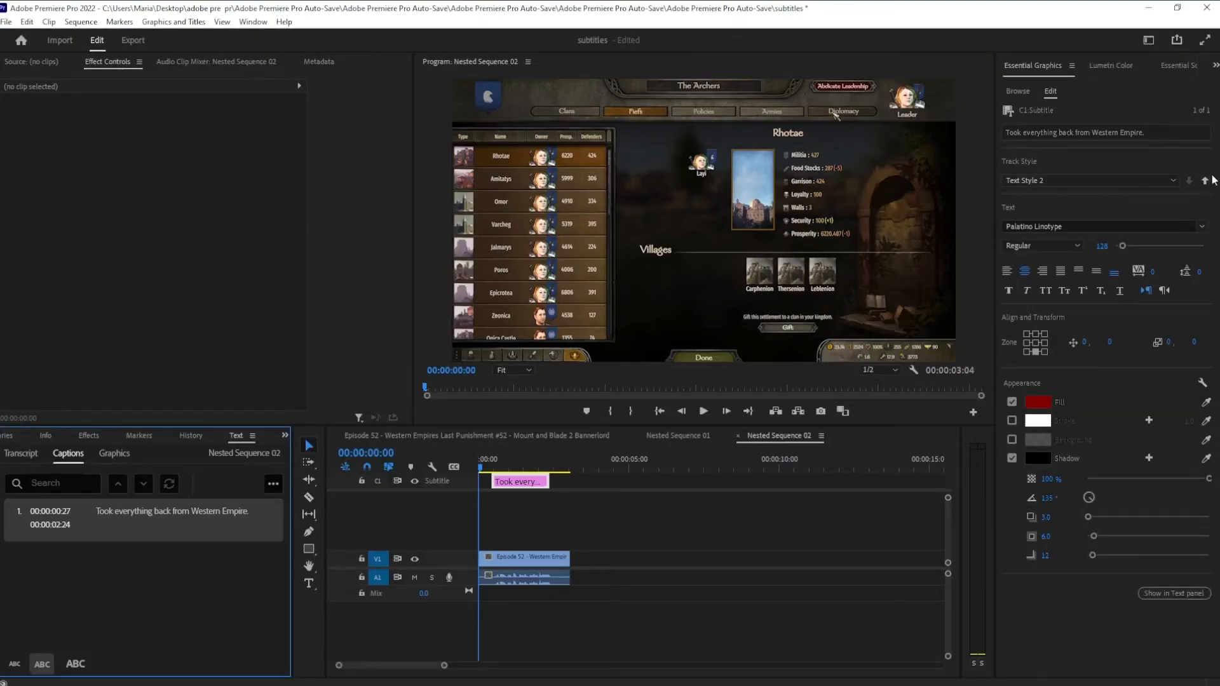
Return to the main episode sequence and delete the fourth caption, which overlaps the nested sequence's own subtitle.
left_click(433, 437)
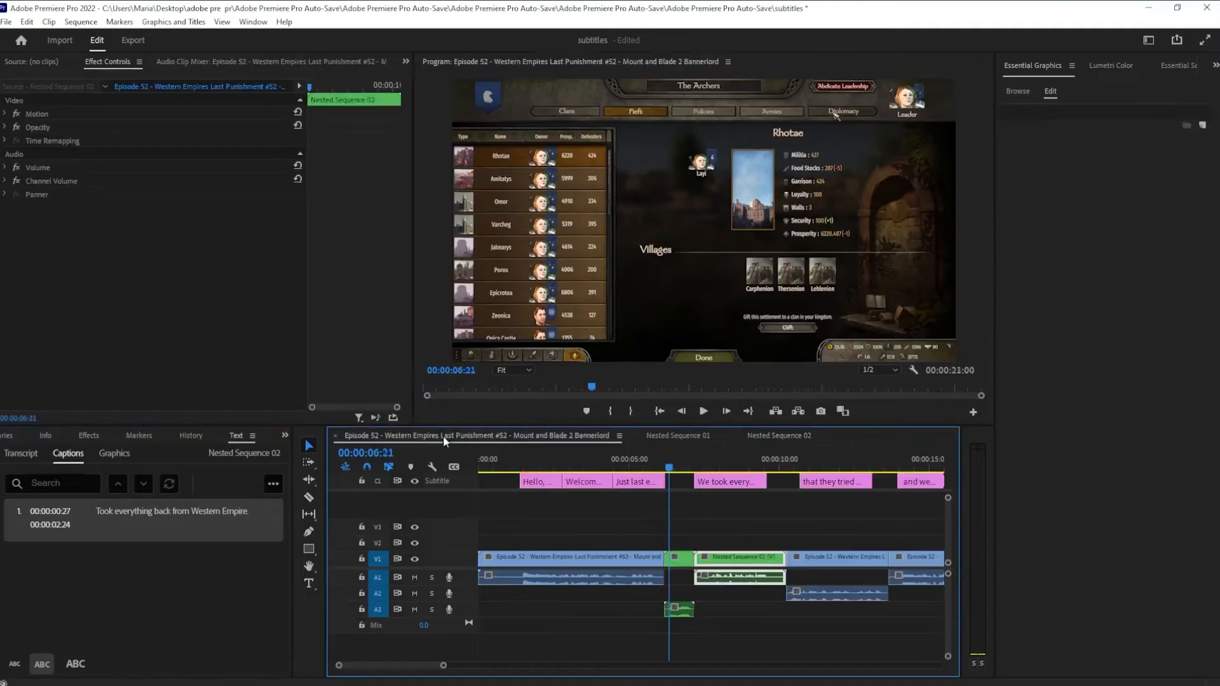
left_click_drag(668, 469, 737, 477)
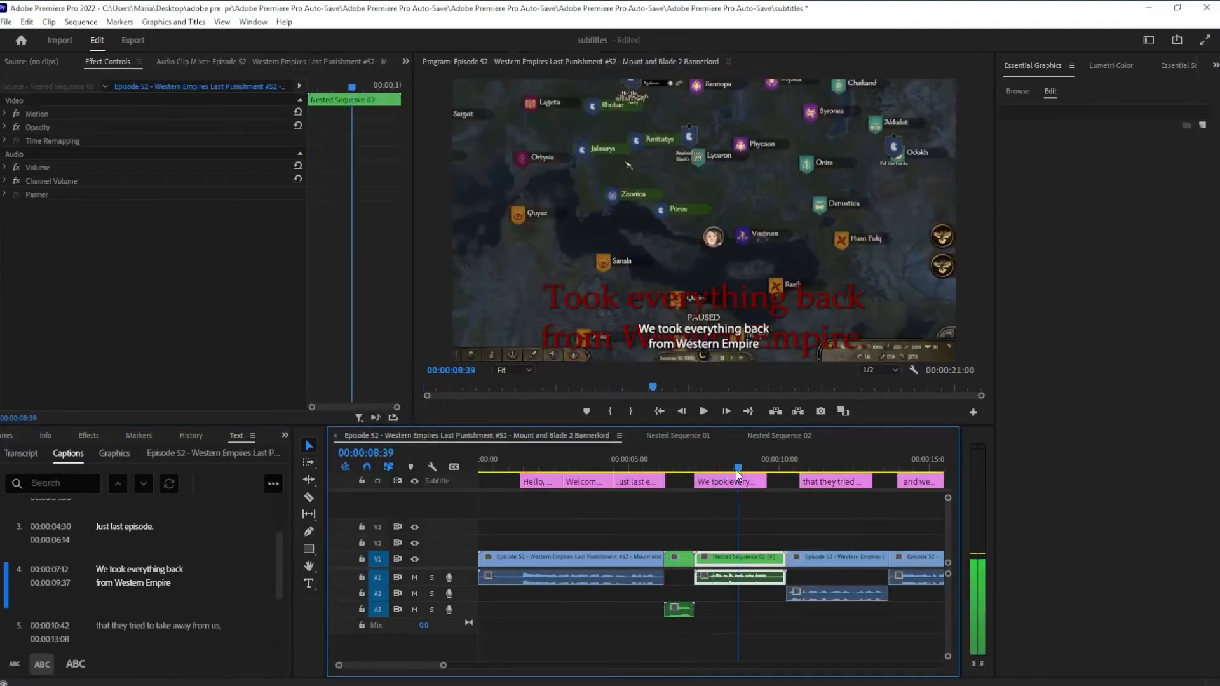
left_click(730, 481)
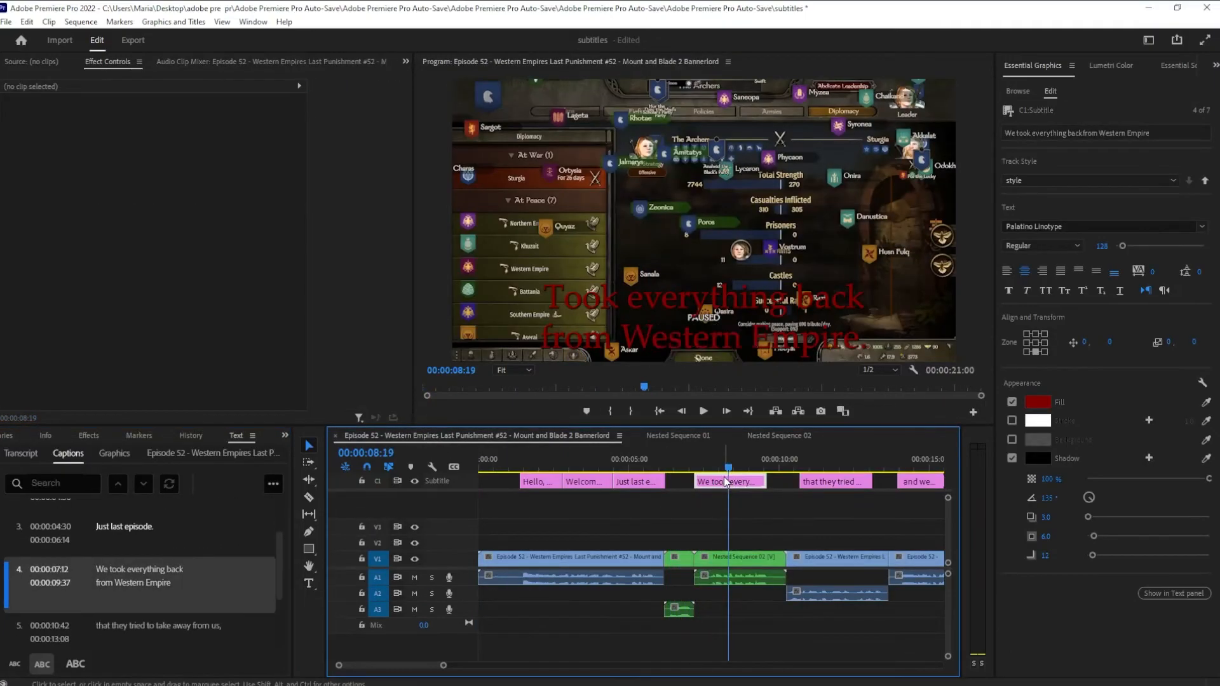
key("Delete")
left_click_drag(728, 470, 726, 529)
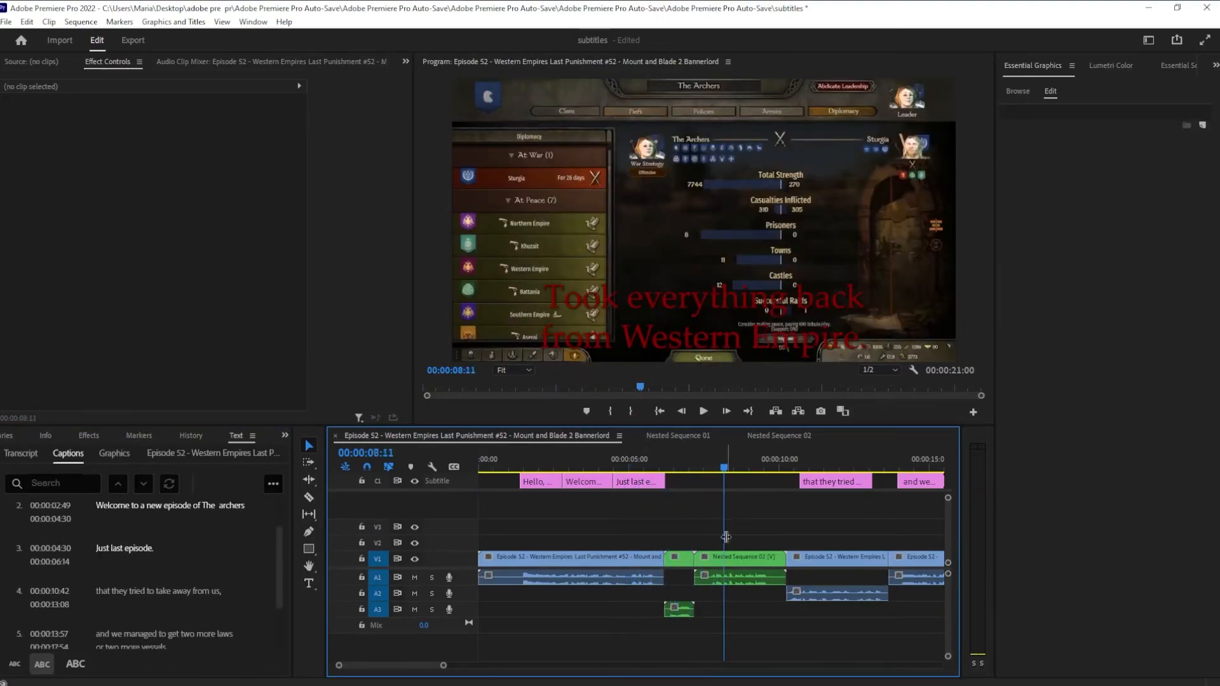
left_click(728, 560)
left_click(779, 436)
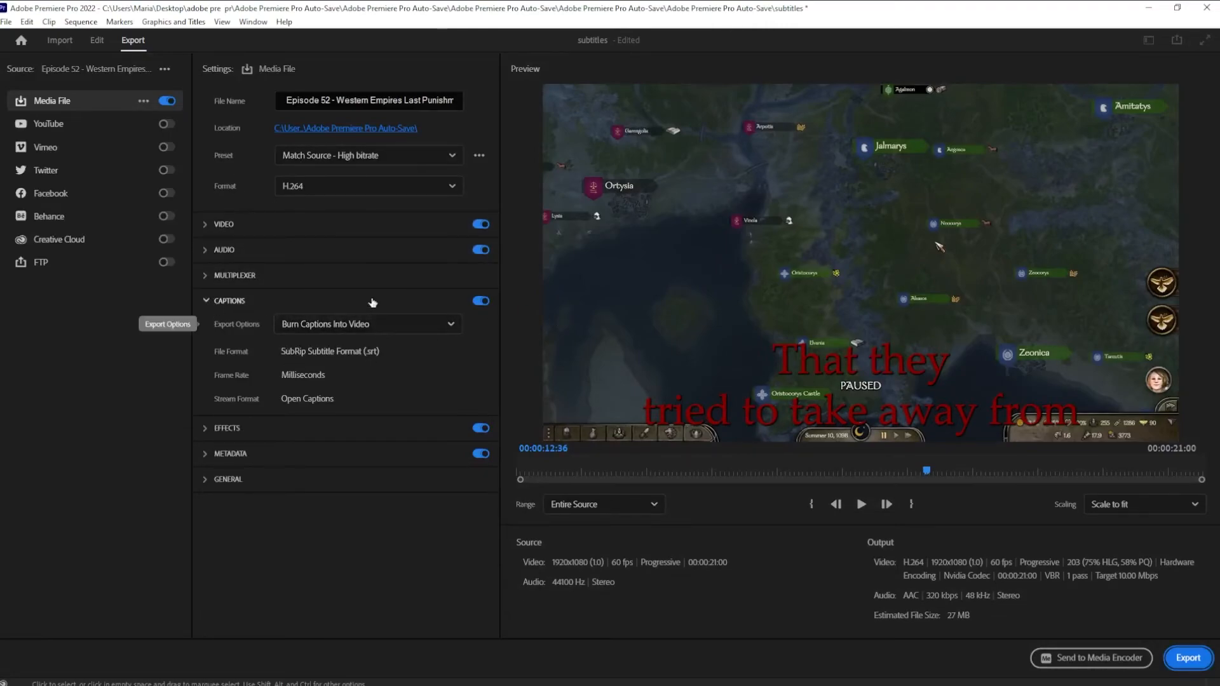
Set the caption export option to Create Sidecar File in the export settings.
left_click(331, 324)
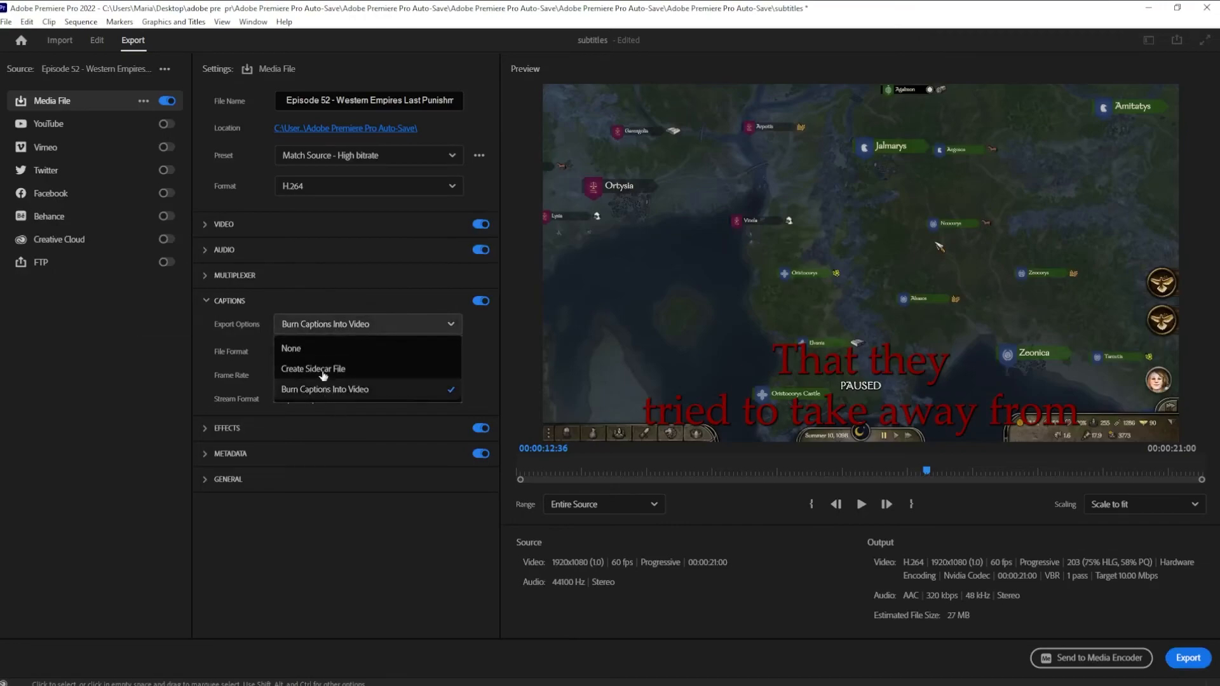
left_click(322, 370)
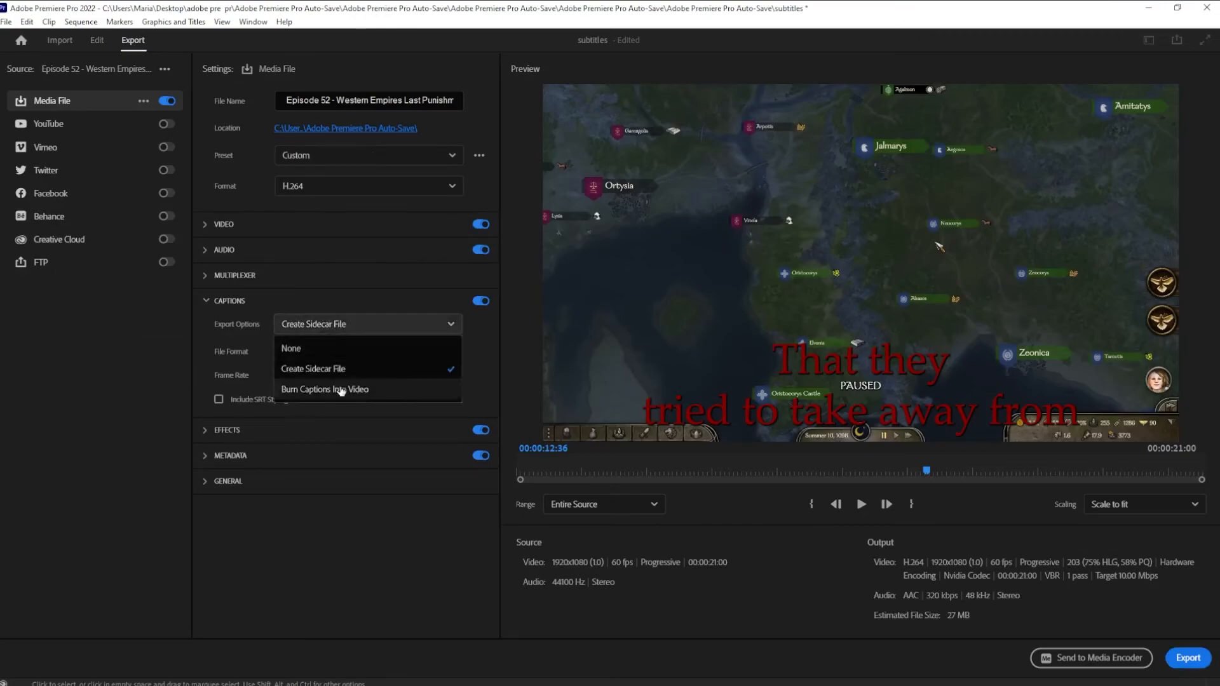